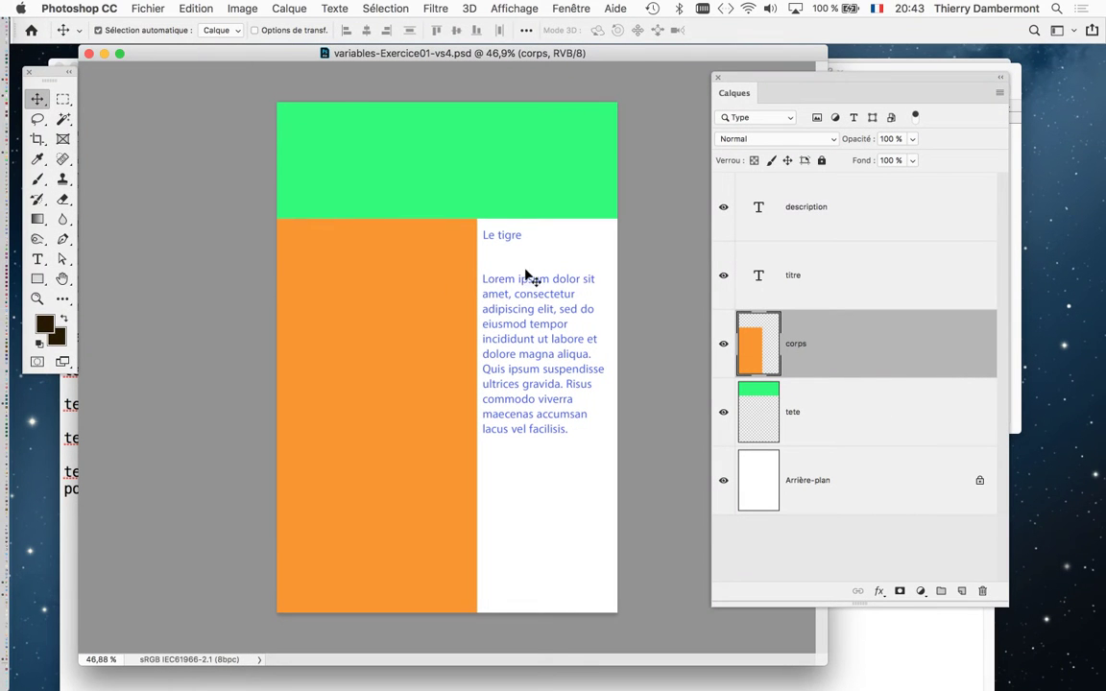
- Select the tete layer that holds the green header block
left_click(866, 404)
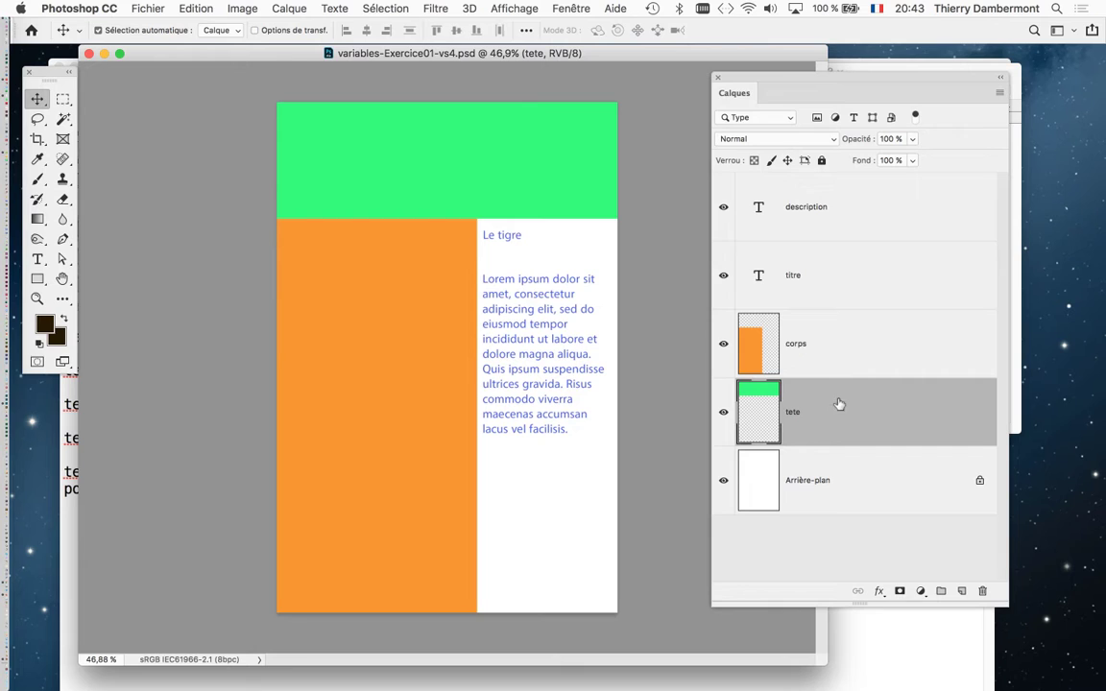
left_click(571, 7)
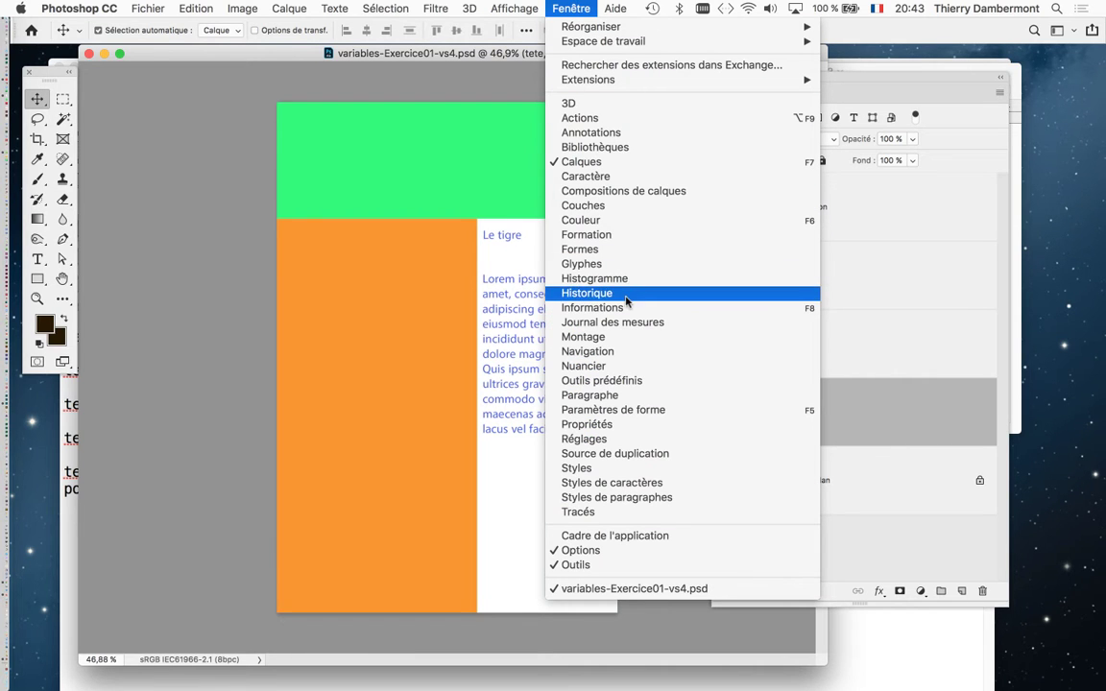
left_click(169, 155)
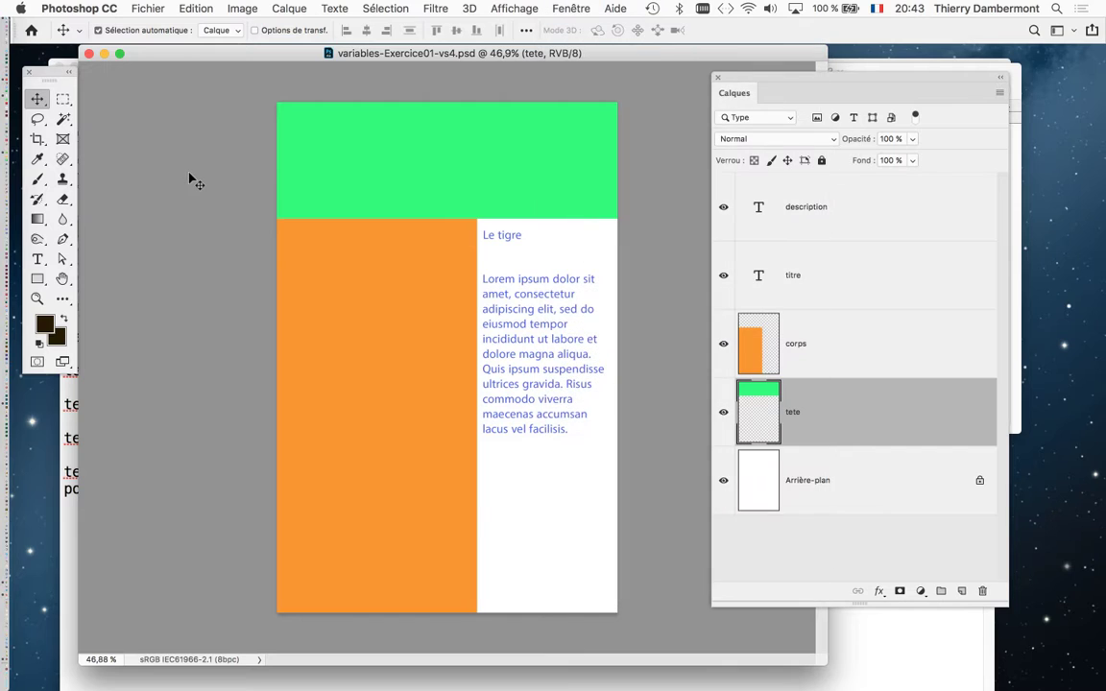
- Try displaying the transform controls around the tete layer and switch them back off
left_click(270, 31)
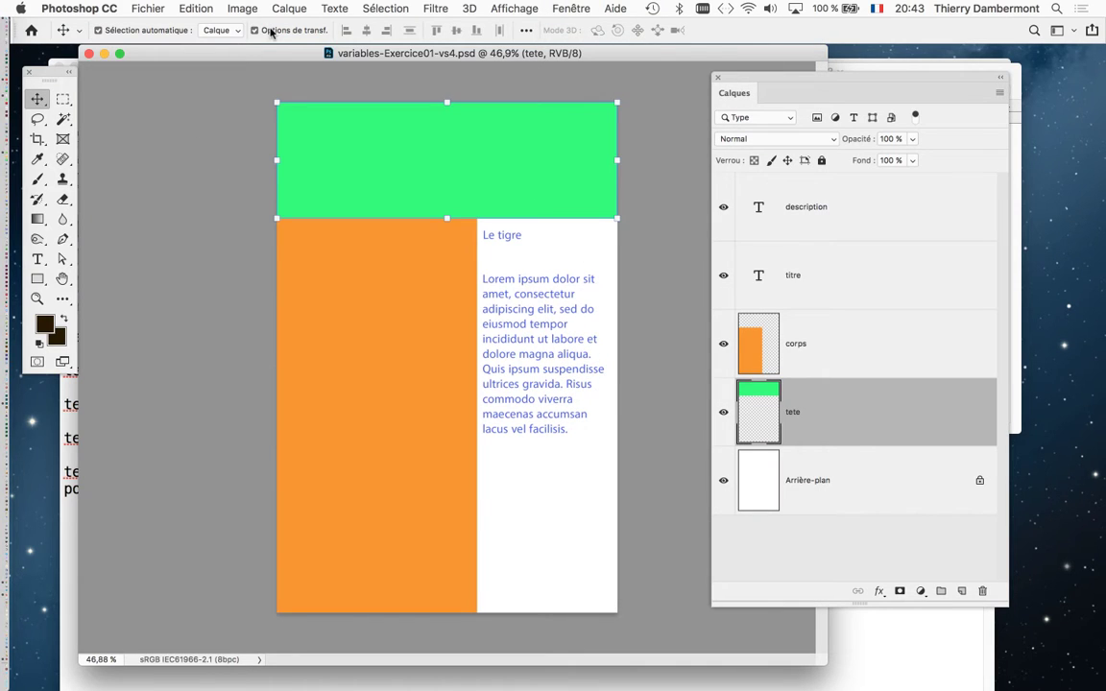
left_click(256, 30)
left_click(255, 31)
left_click(256, 31)
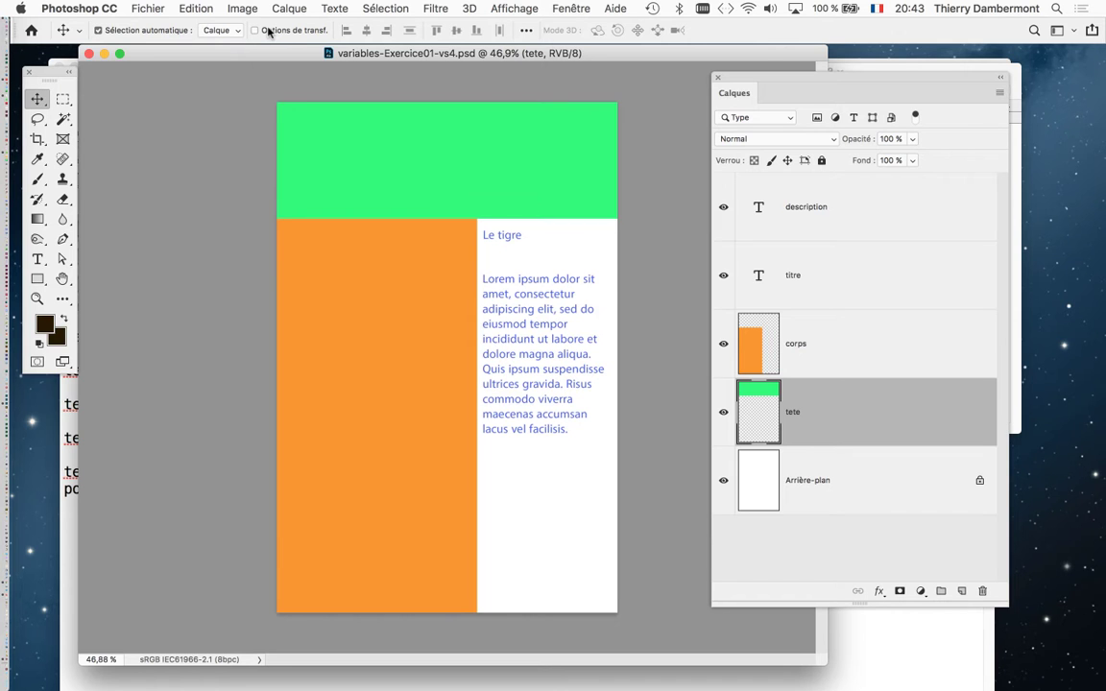
- Display the Informations panel and move it up near the header area of the layout
left_click(571, 8)
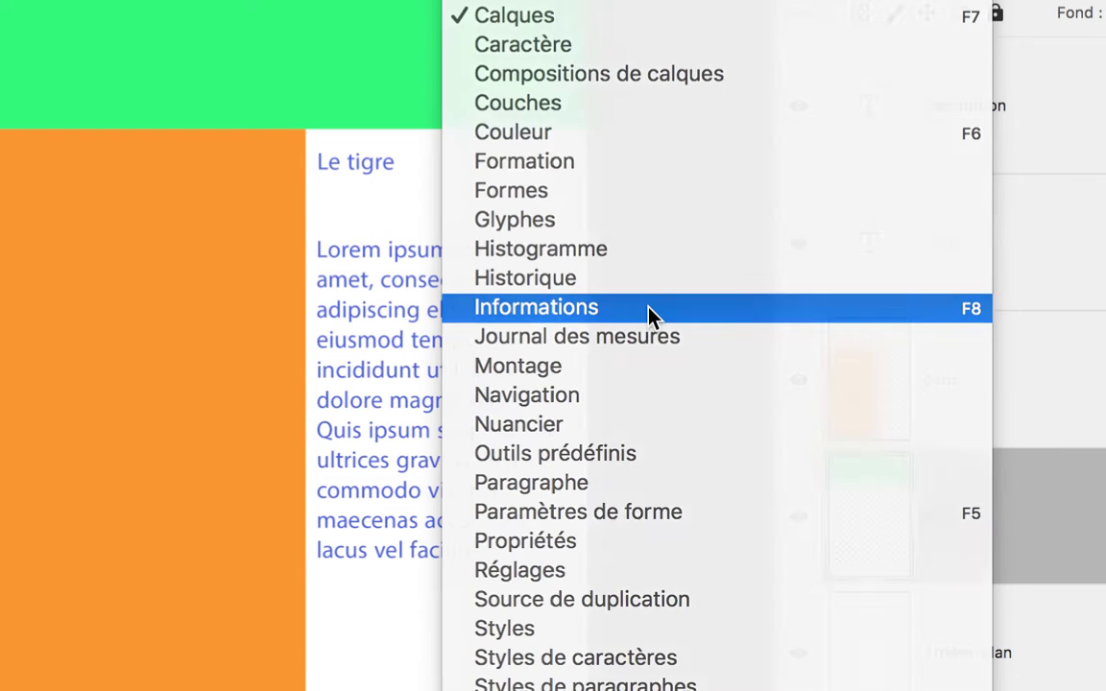
left_click(649, 307)
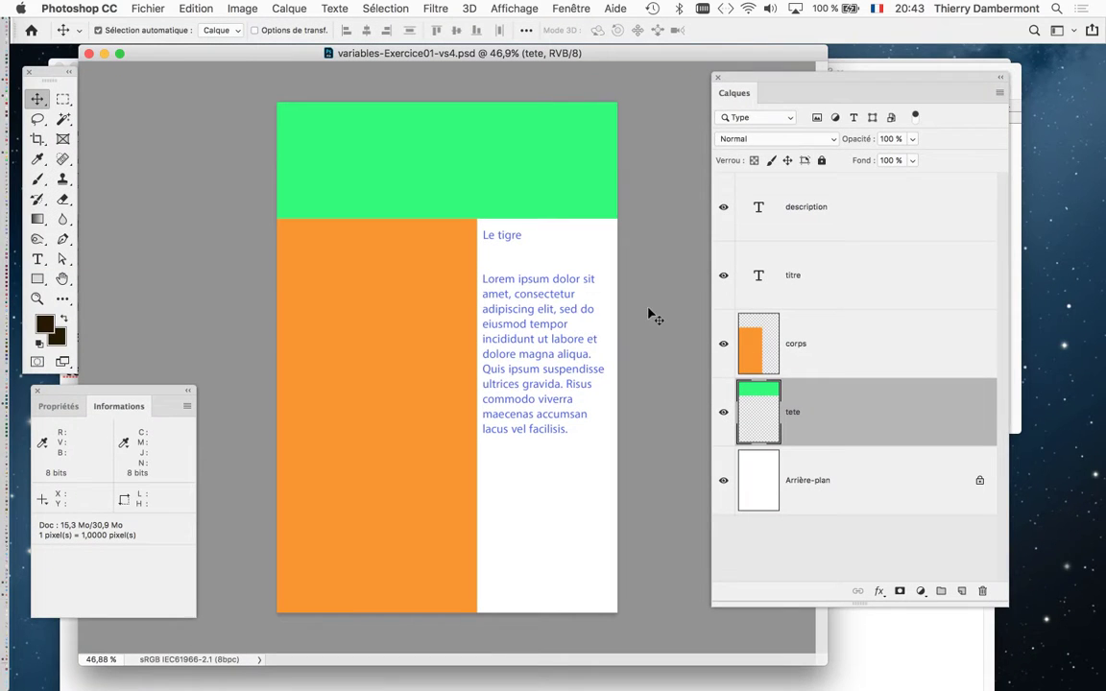
left_click_drag(158, 385, 238, 157)
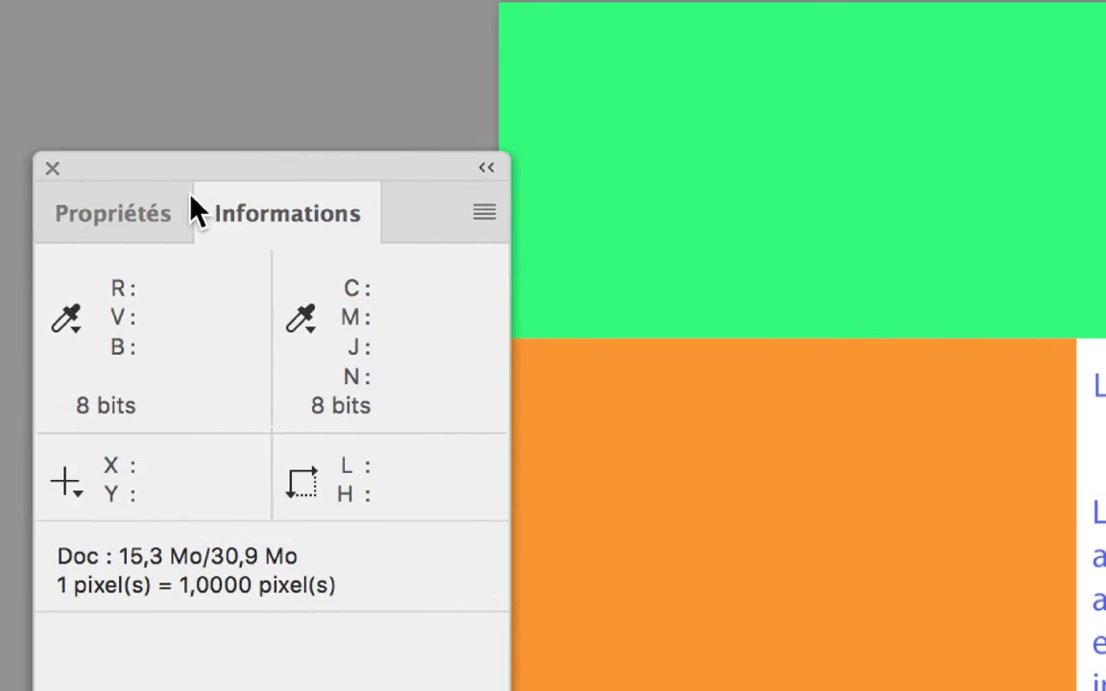
- Set the mouse coordinate unit to pixels in the Informations panel options
left_click(484, 212)
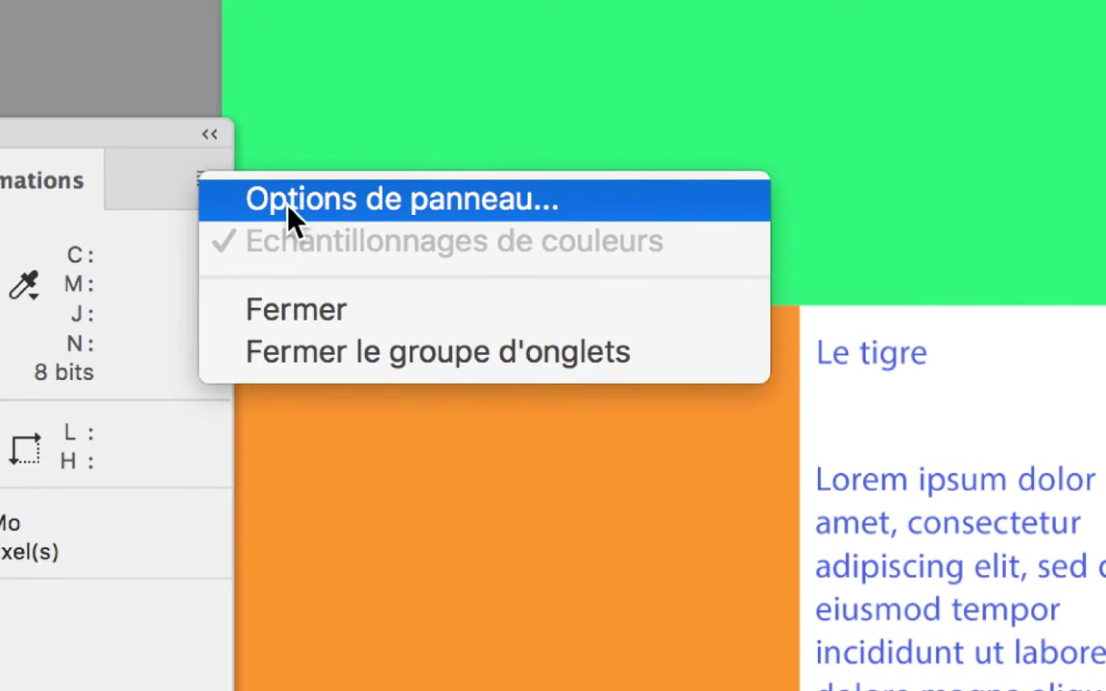
left_click(291, 217)
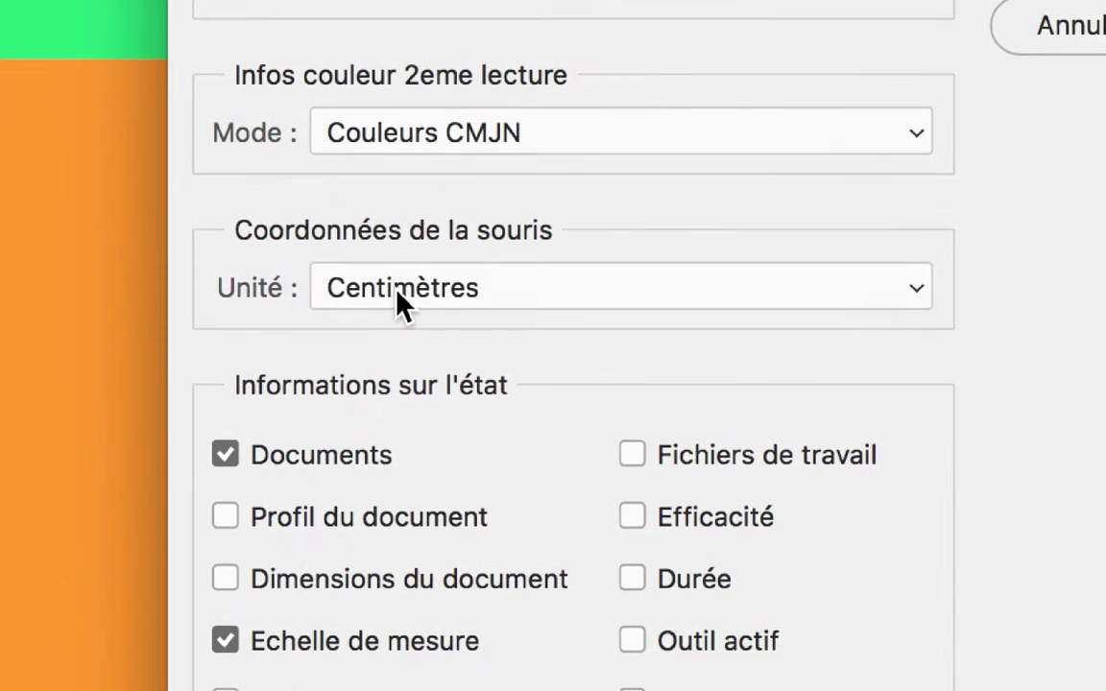
left_click(398, 293)
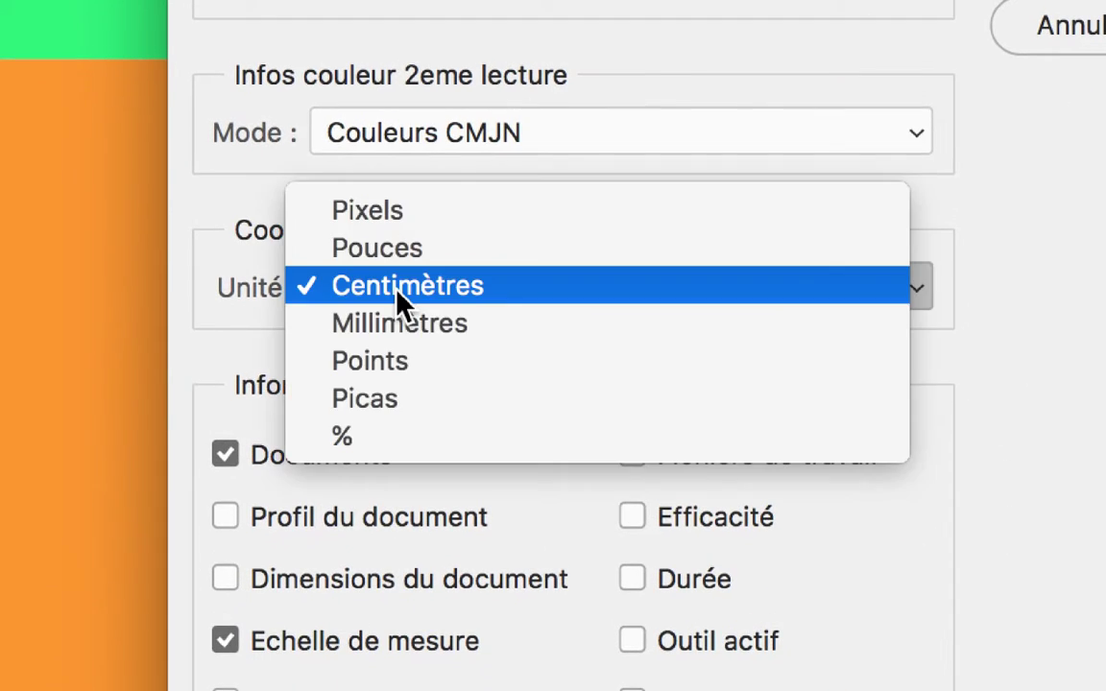
left_click(409, 271)
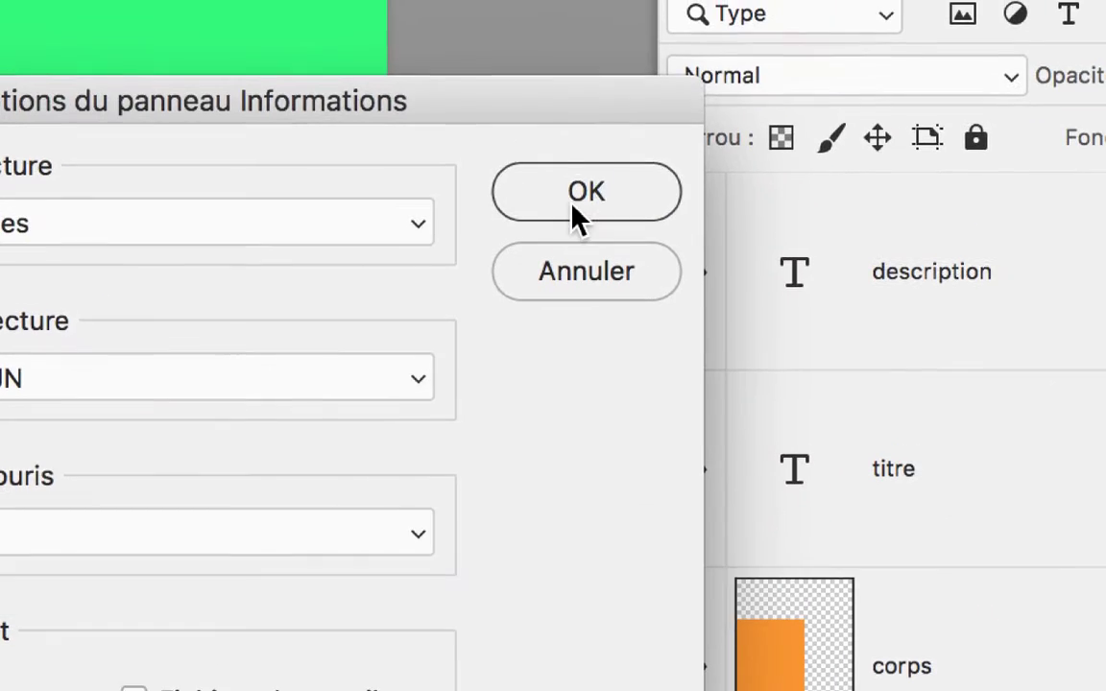
left_click(1047, 0)
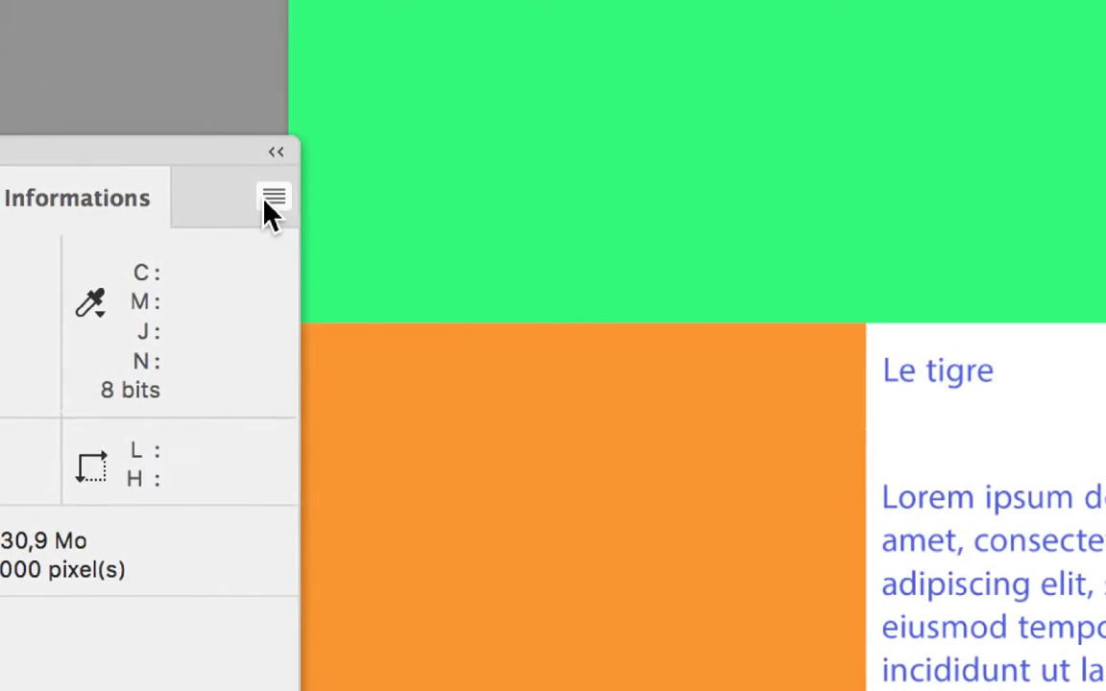
- Recheck the settings in the Informations panel options
left_click(269, 204)
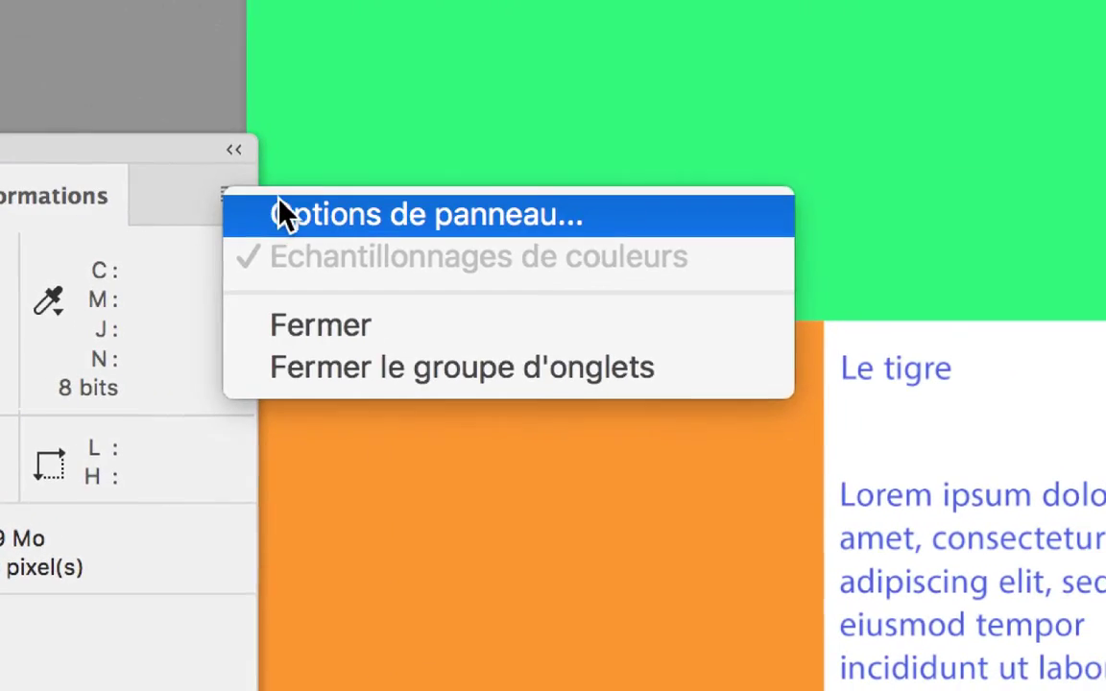
left_click(293, 215)
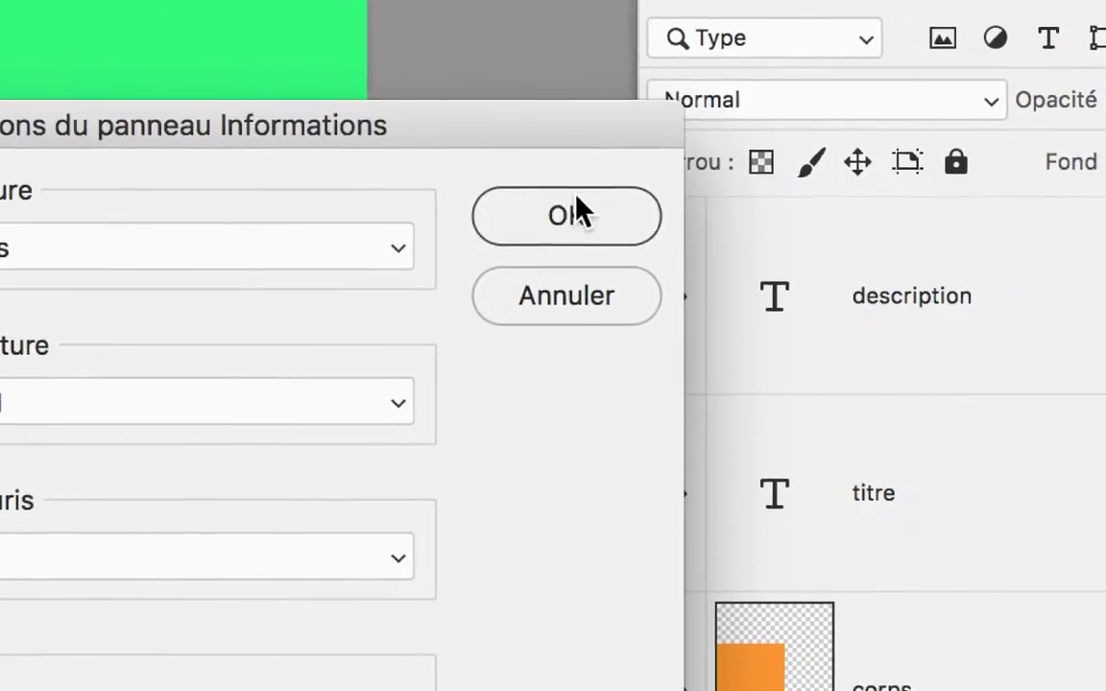
left_click(1080, 214)
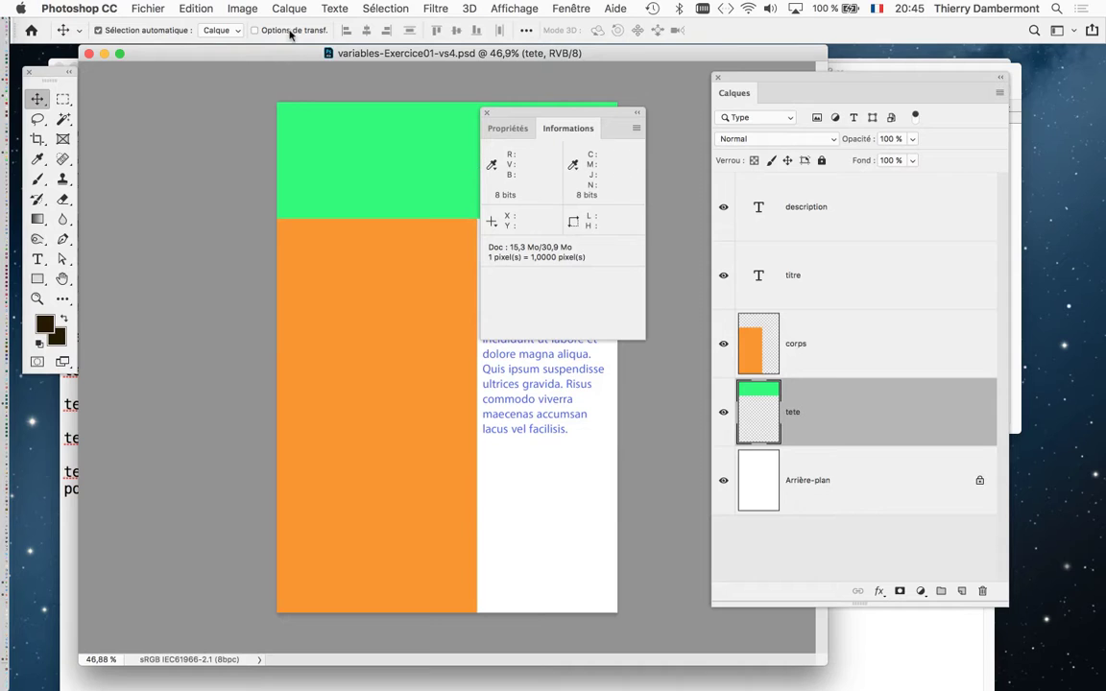
left_click(196, 7)
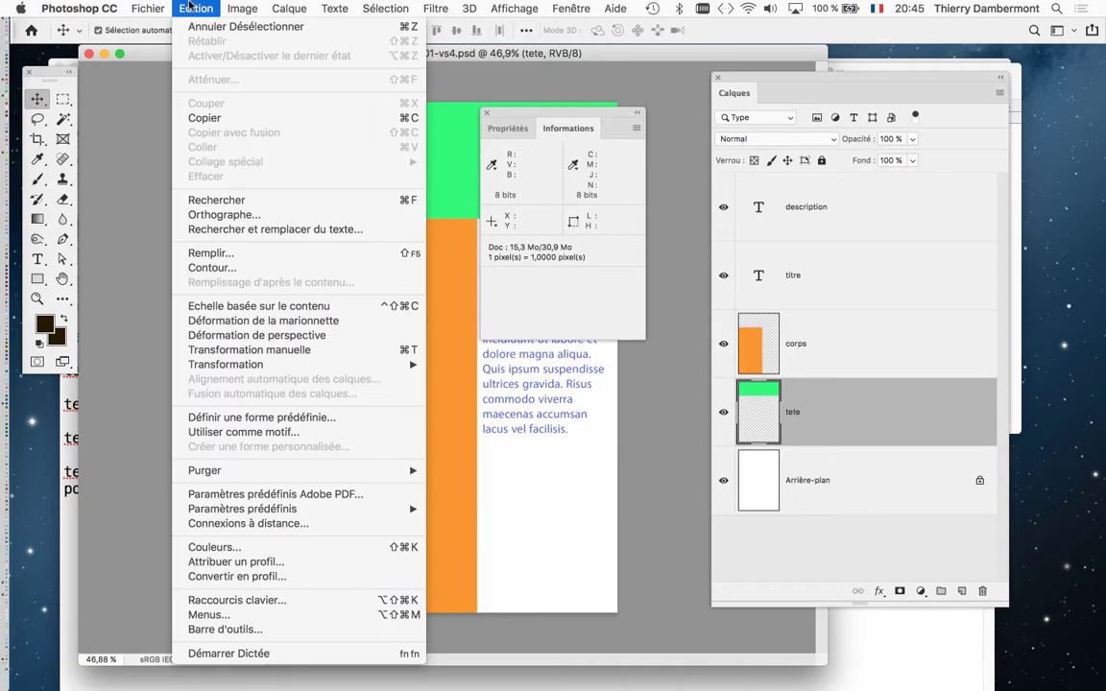
left_click(307, 546)
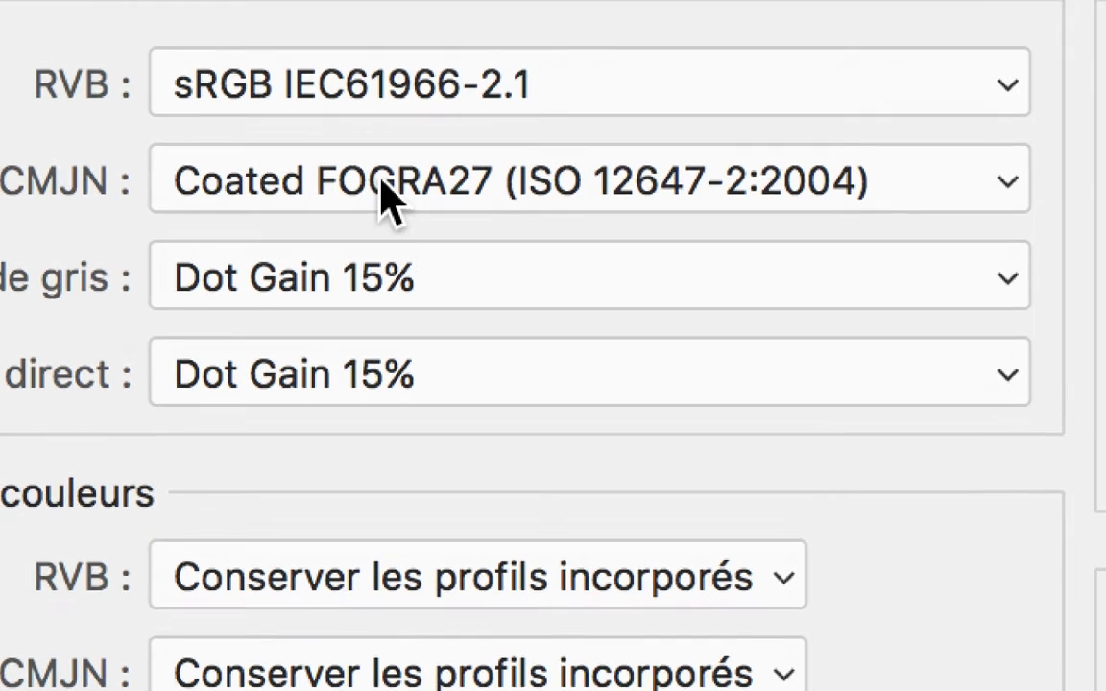
left_click(377, 187)
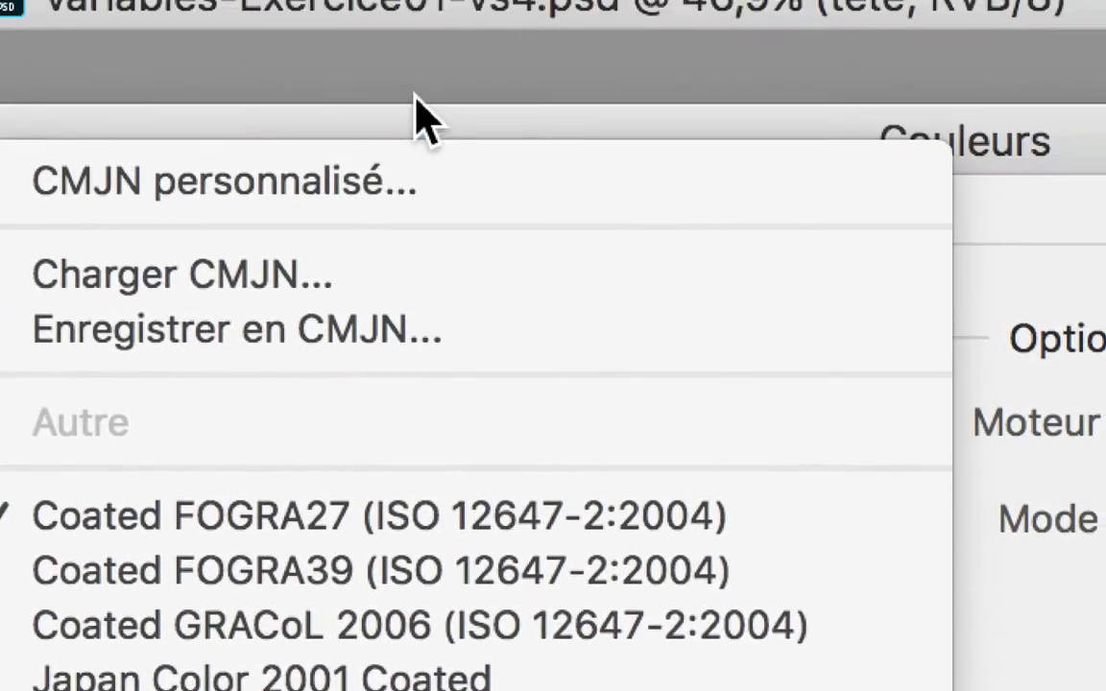
left_click(414, 116)
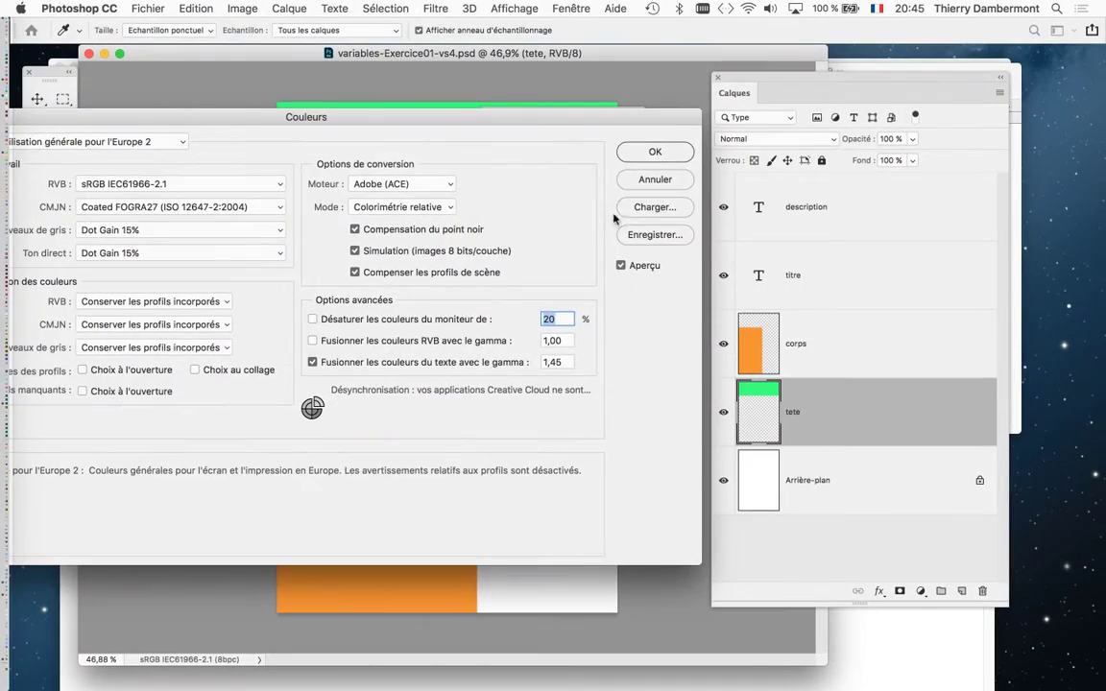
left_click(655, 180)
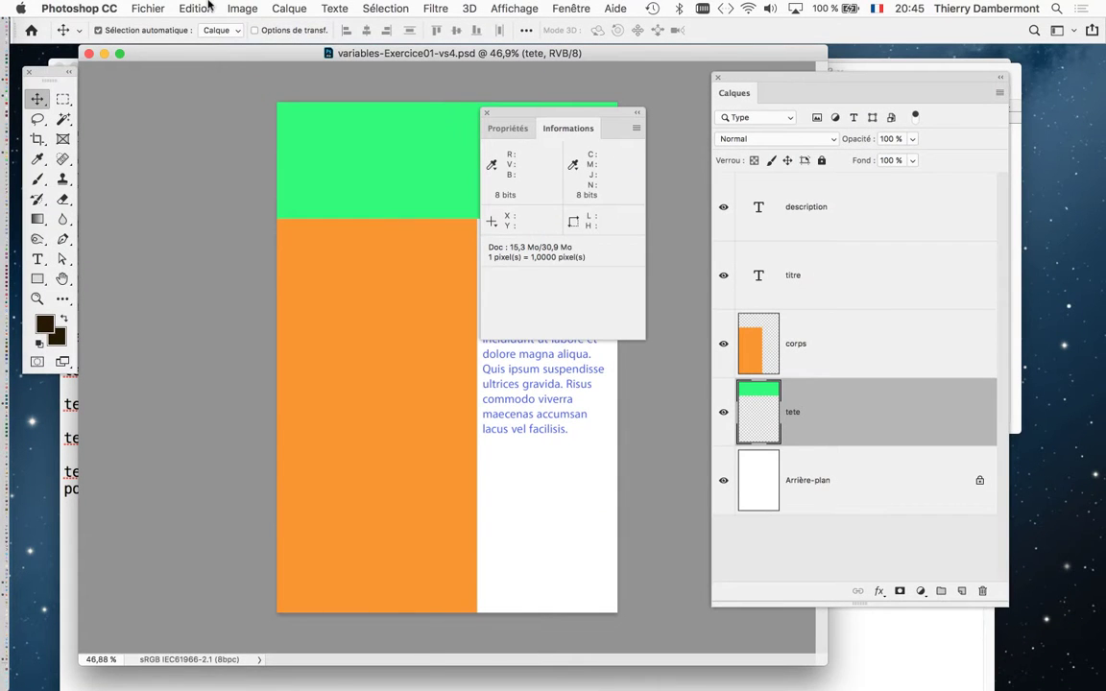
- Set the CMYK working space to Coated FOGRA39 (ISO 12647-2:2004) in the colour settings
left_click(207, 8)
left_click(497, 279)
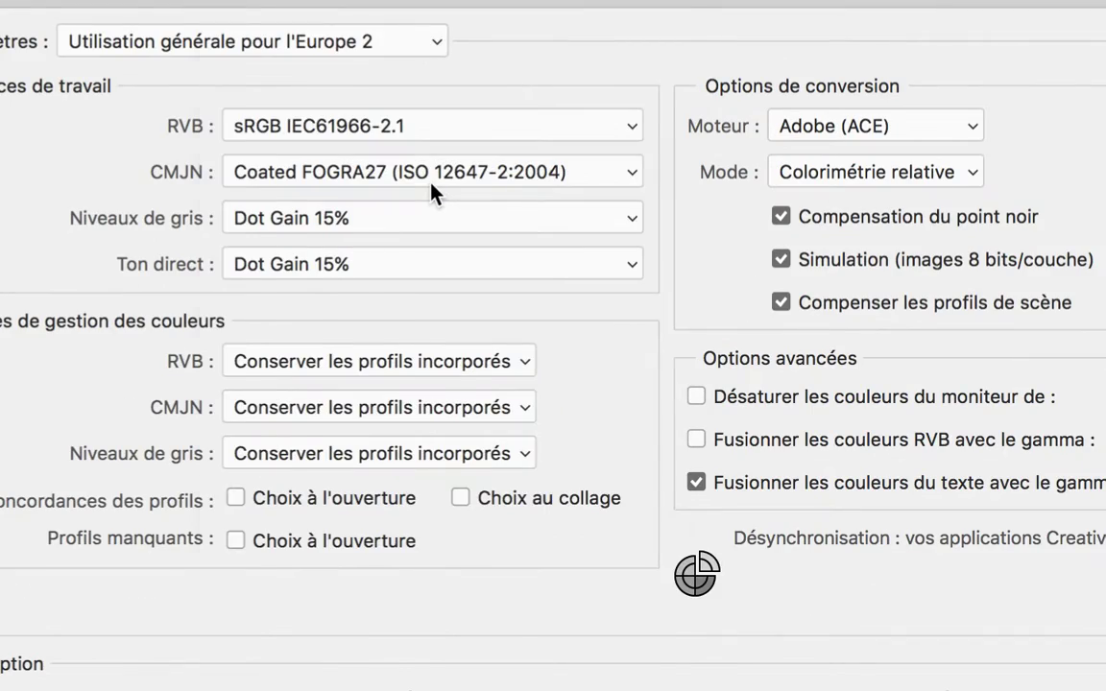
left_click(431, 185)
left_click(432, 190)
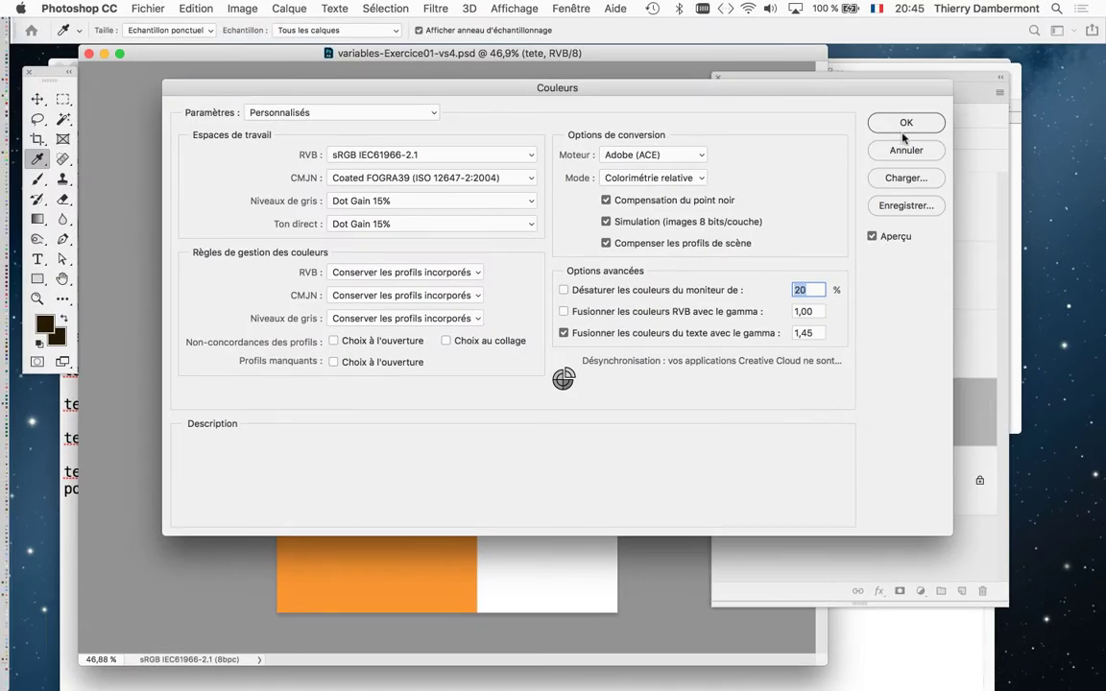
left_click(906, 121)
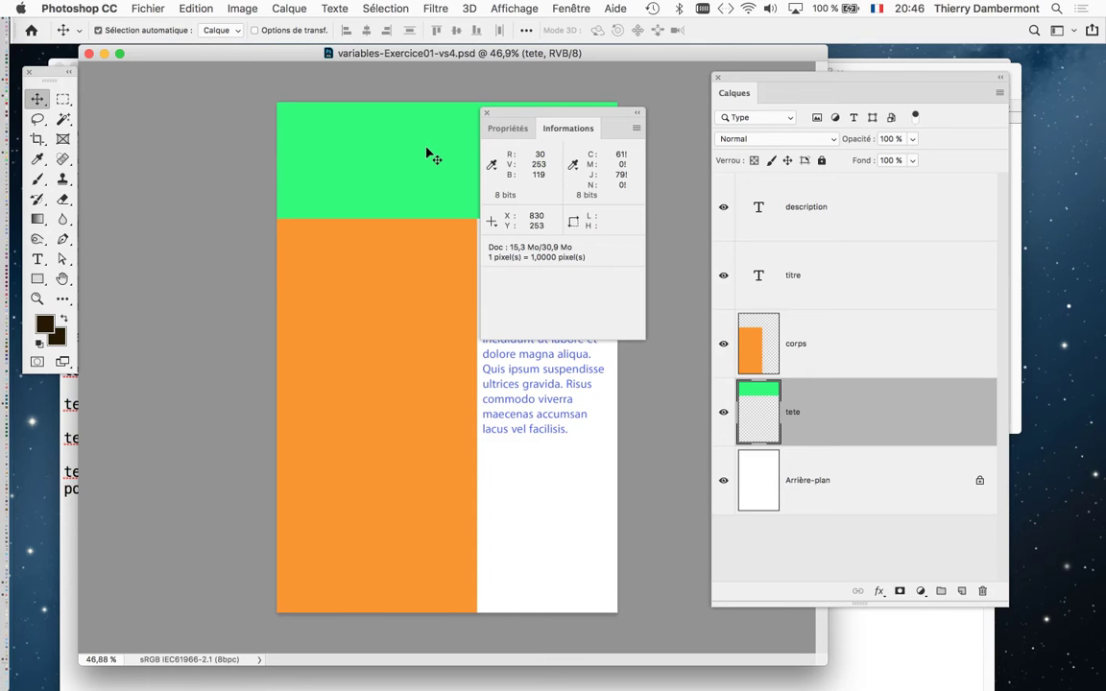
- Put the tete layer in free transform with the Informations panel beside the artwork, and start a TextEdit note with "tete :"
left_click_drag(523, 113, 181, 109)
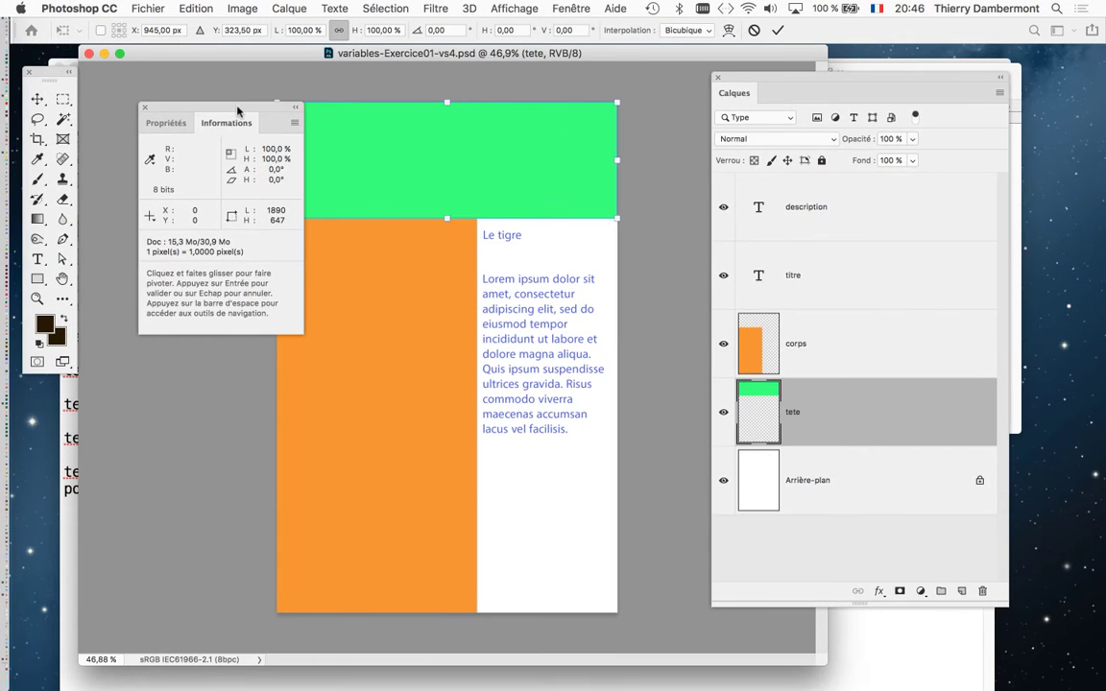
left_click_drag(239, 111, 191, 108)
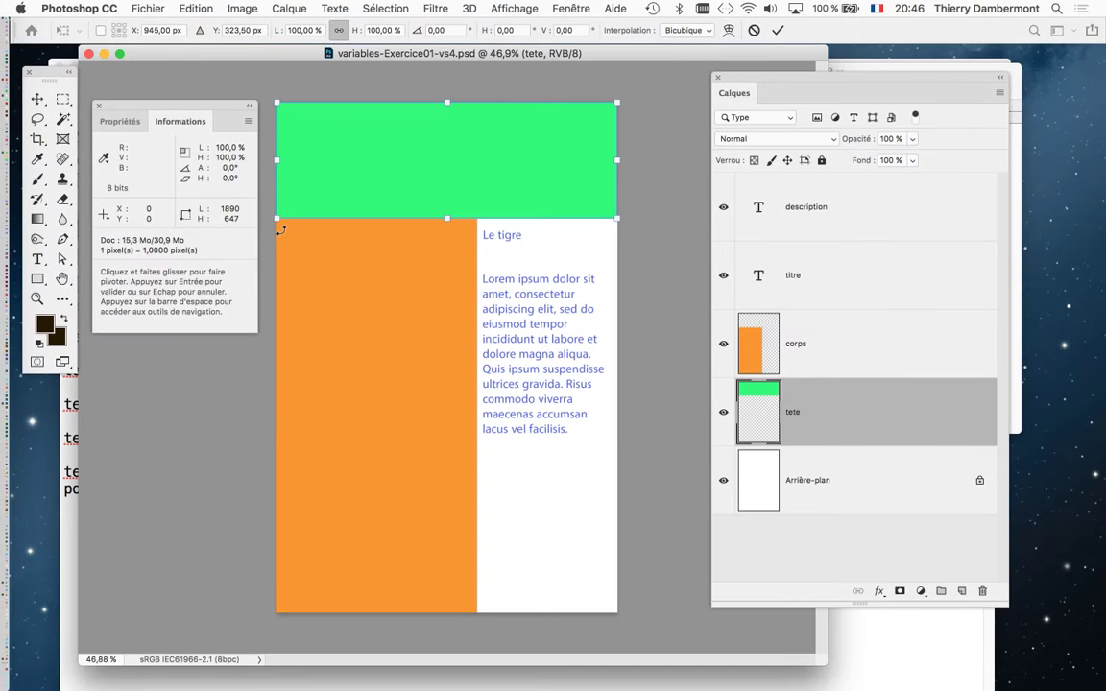
key("super+Tab")
left_click(977, 73)
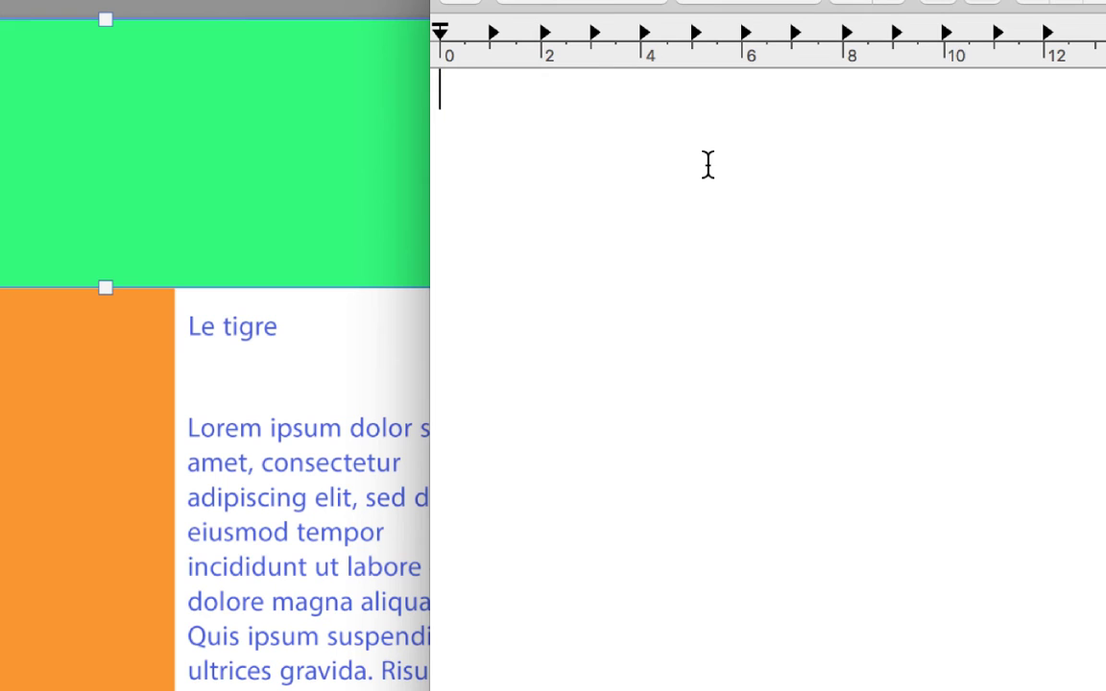
type("tete :")
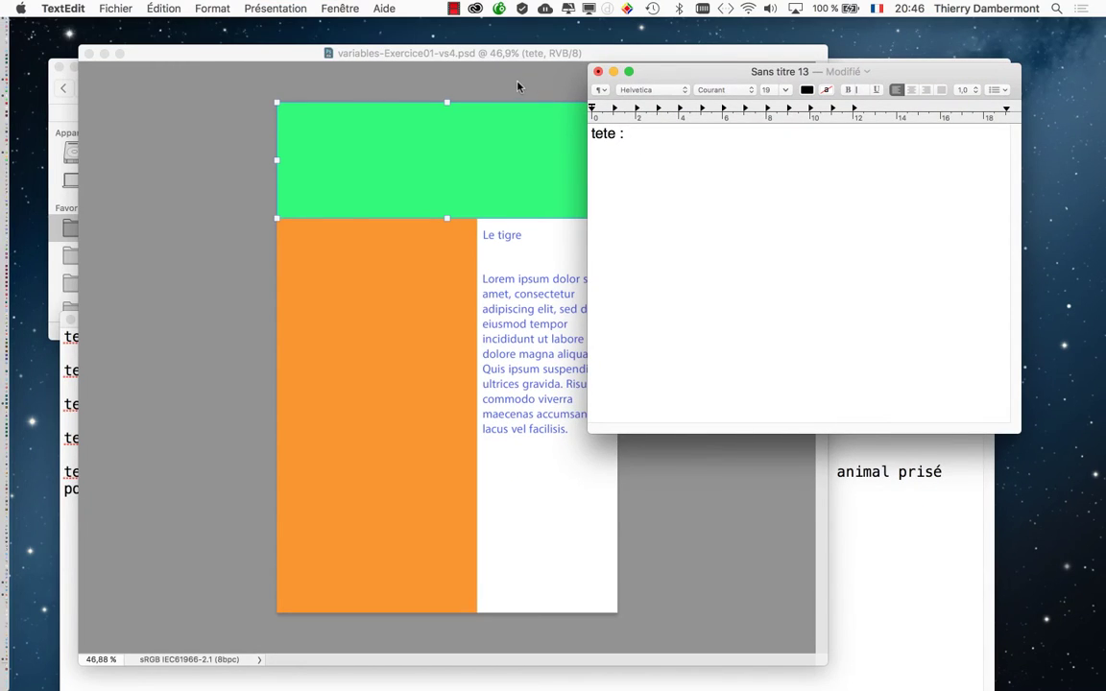
- Record the tete layer's dimensions from the Informations panel in the TextEdit note as "L 1890 H 647"
left_click(523, 59)
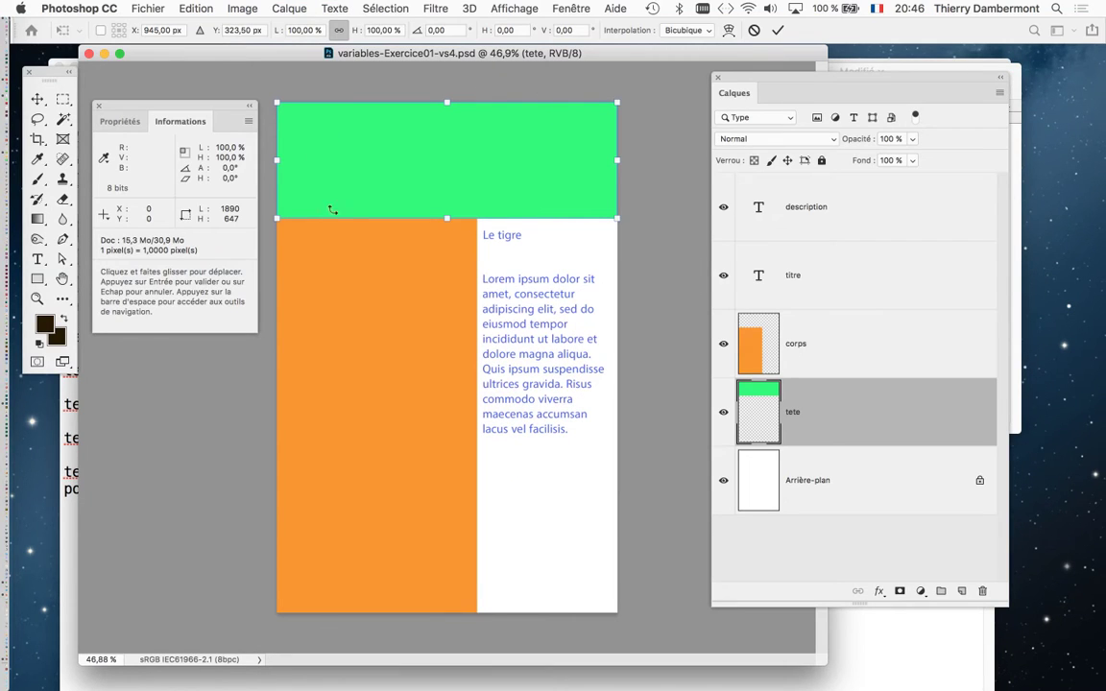
key("super+Tab")
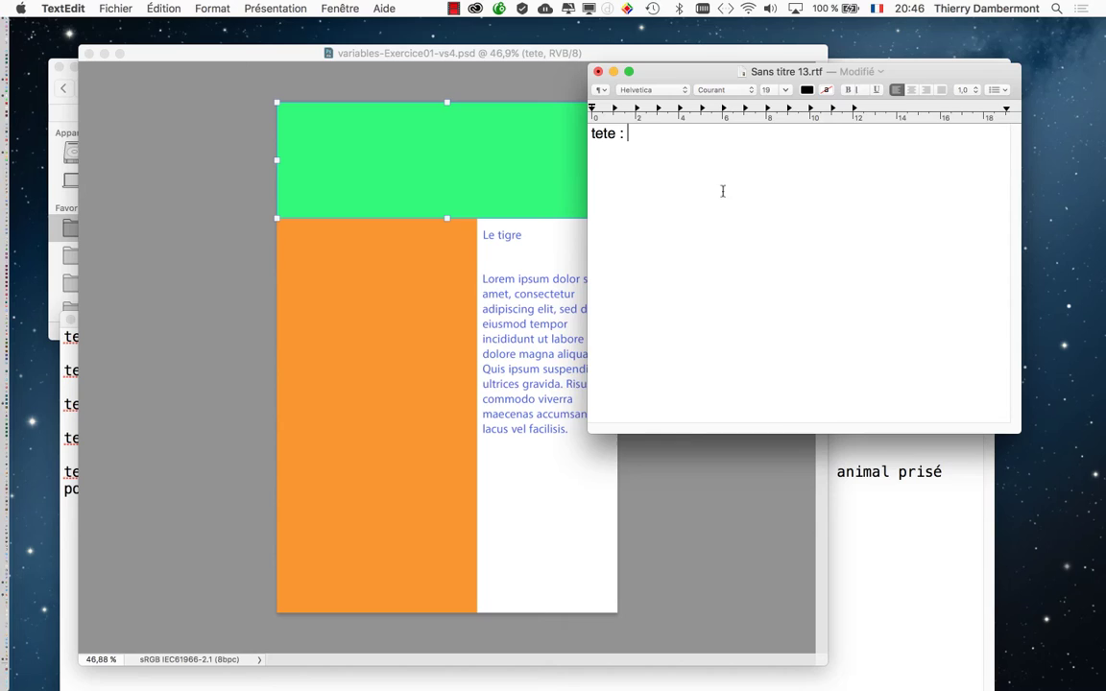
type("1890 647")
left_click(630, 136)
type("L")
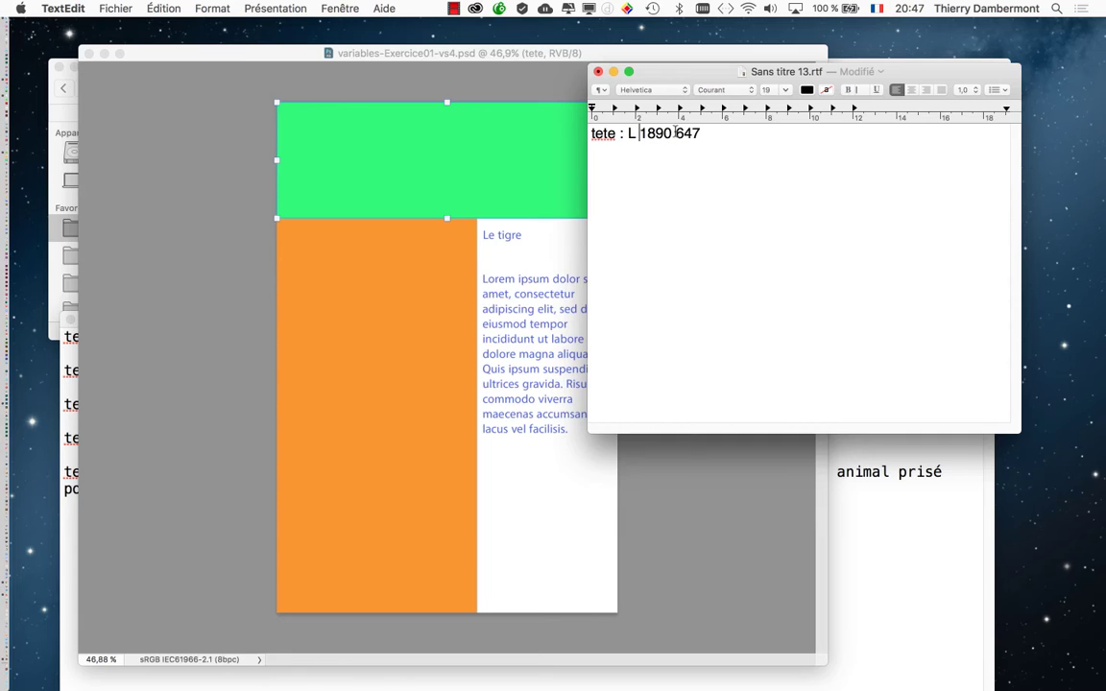
left_click(676, 134)
type("H")
- Switch to Photoshop and put the corps layer in free transform
left_click(447, 51)
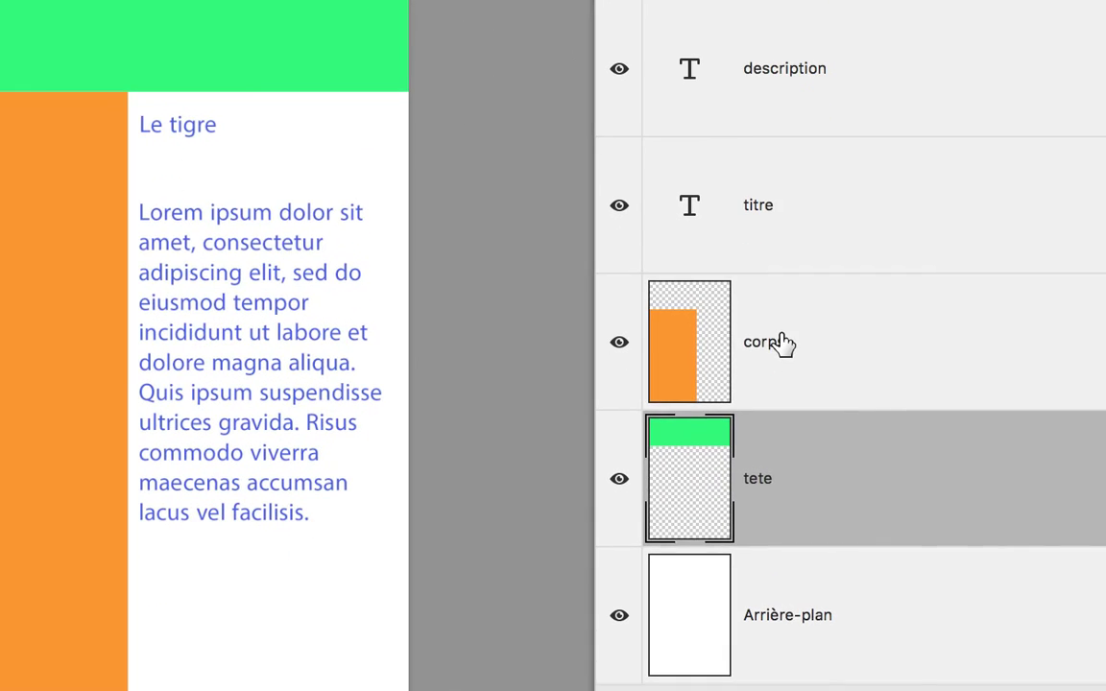
left_click(783, 344)
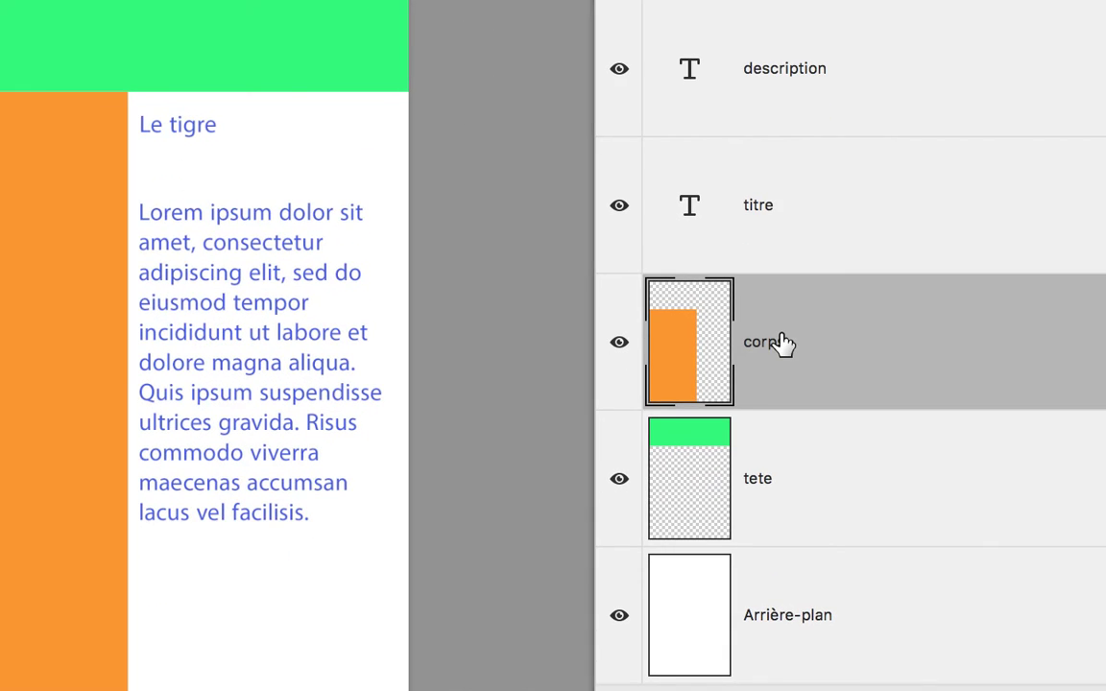
key("super+t")
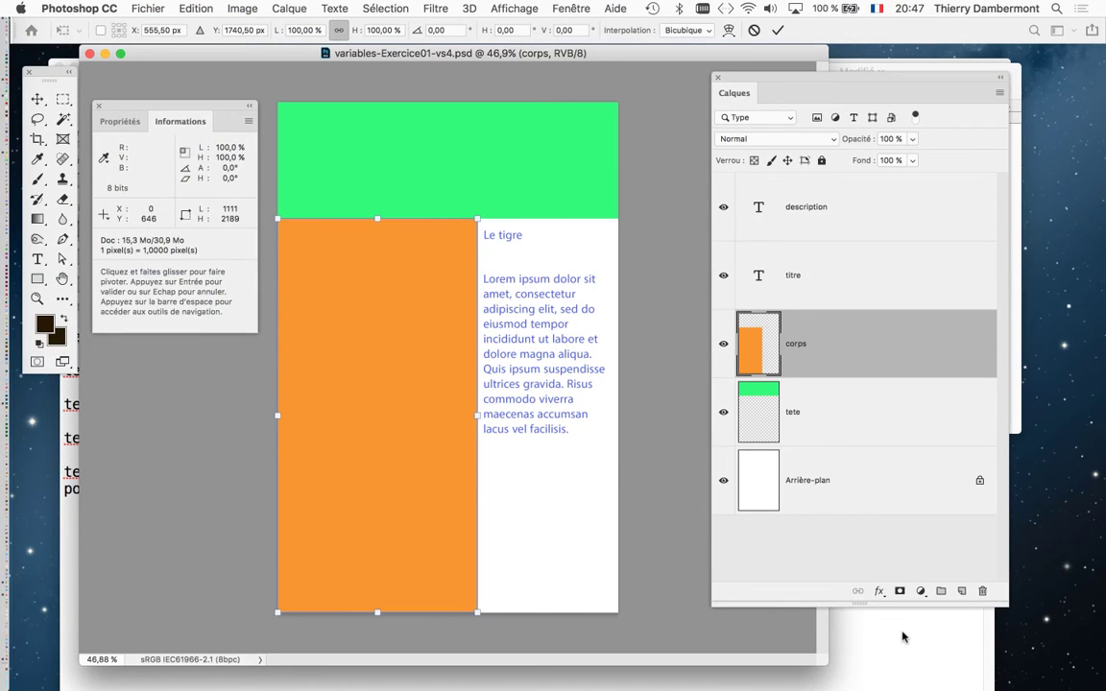
- Switch to TextEdit and start a new entry "corps : L" below the tete dimensions, separated by a blank line
key("super+Tab")
left_click(731, 135)
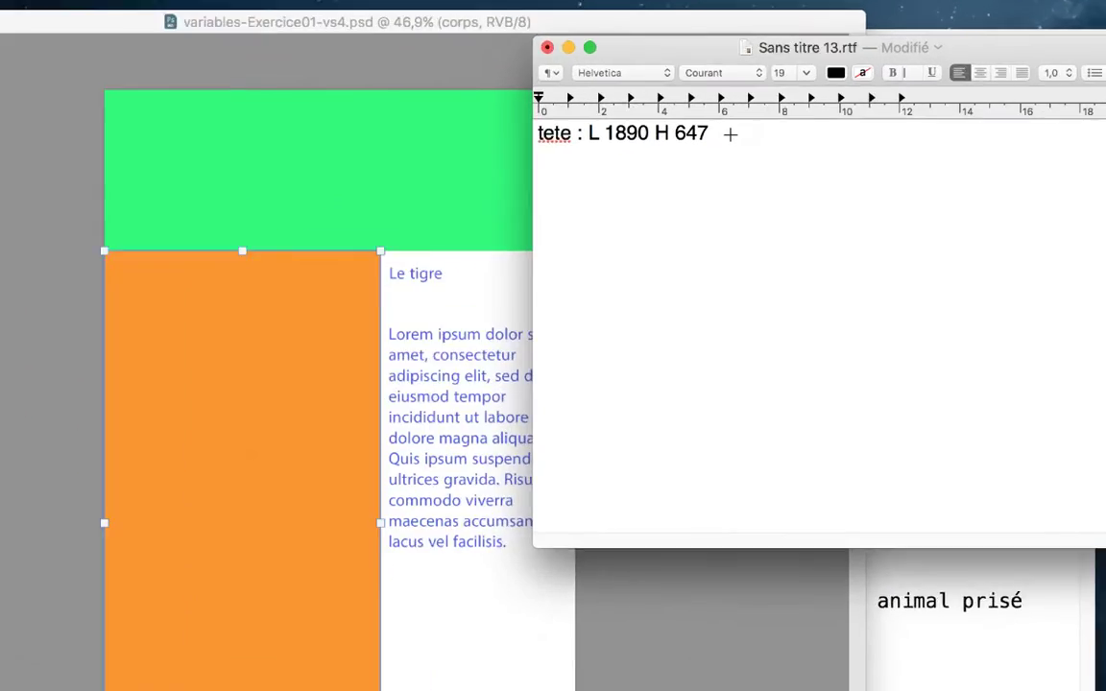
key("Return")
key("Return")
type("corps : L")
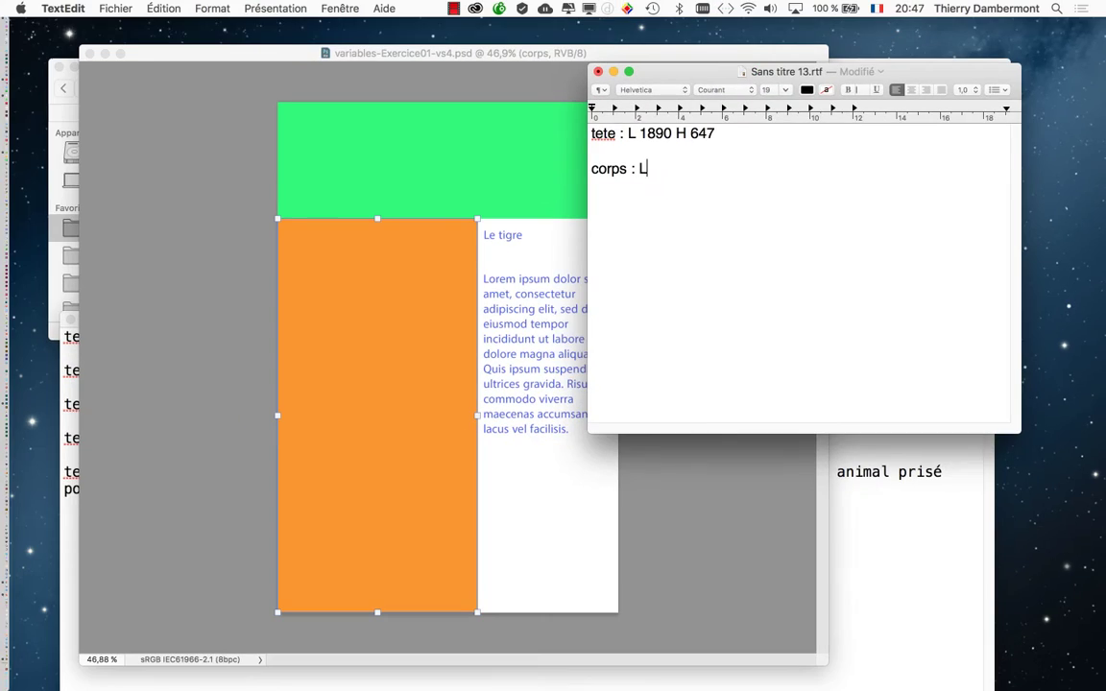
- Complete the corps entry in the note with "1111 H 2189", taken from Photoshop's Informations panel
key("super+Tab")
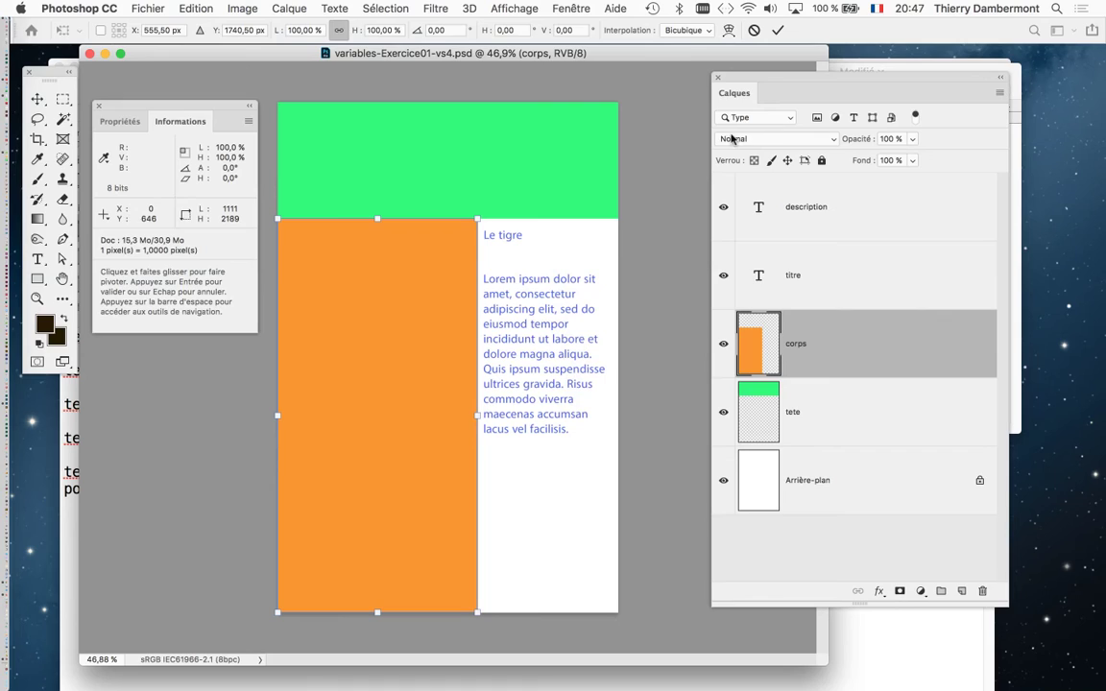
left_click(674, 201)
type("1111 ")
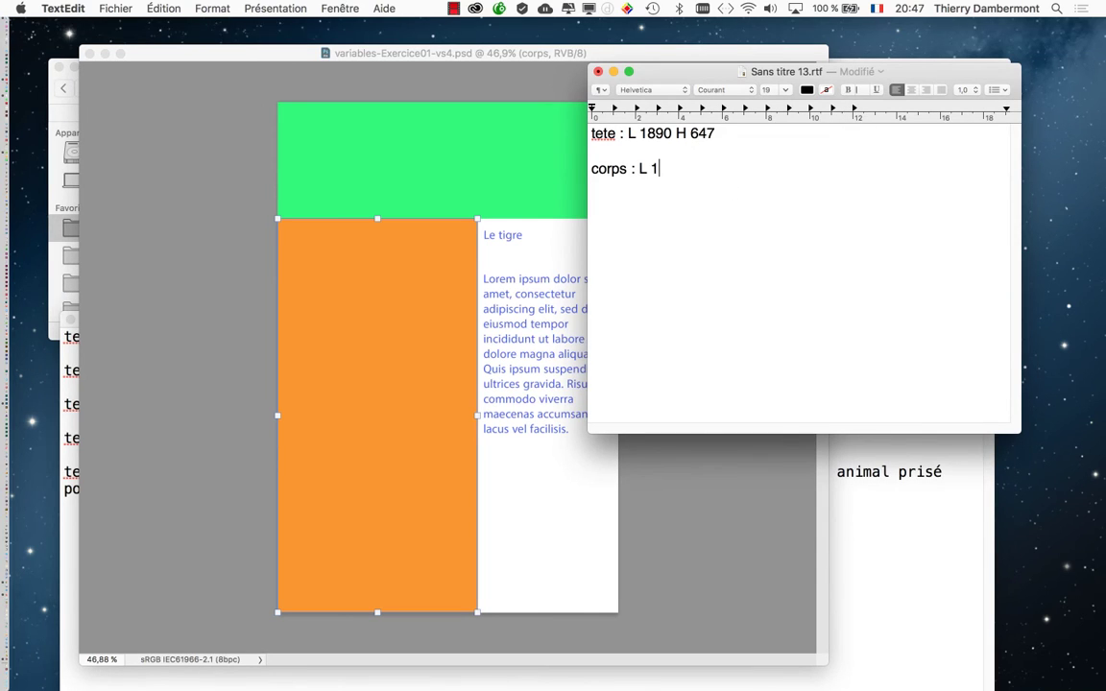
type("H")
left_click(242, 56)
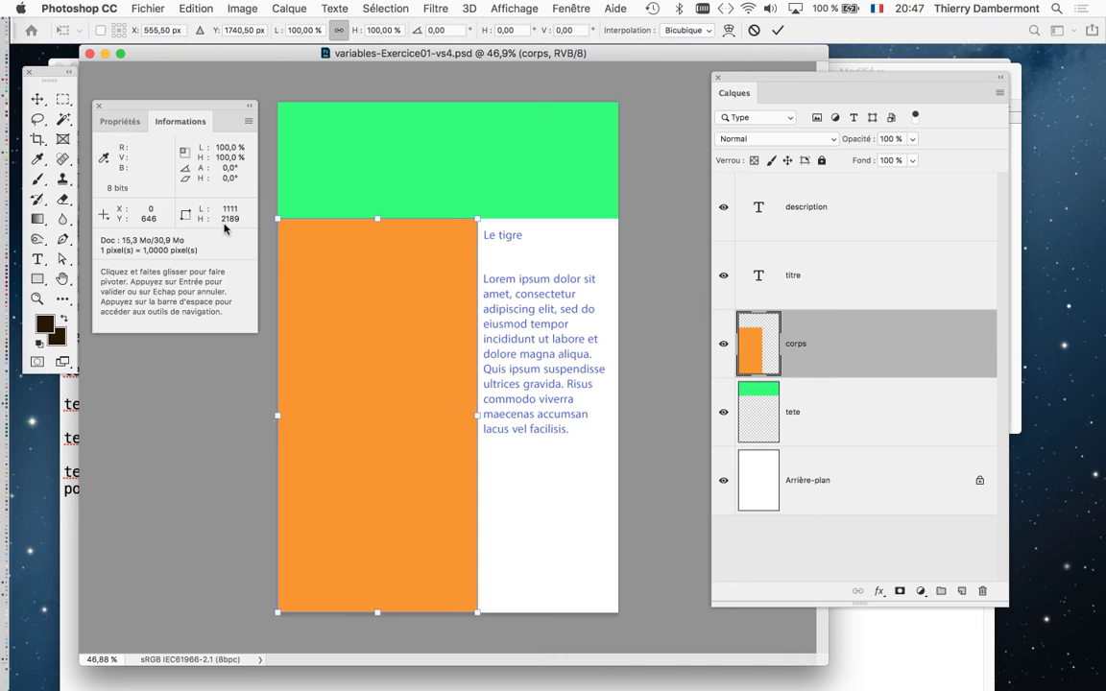
key("super+Tab")
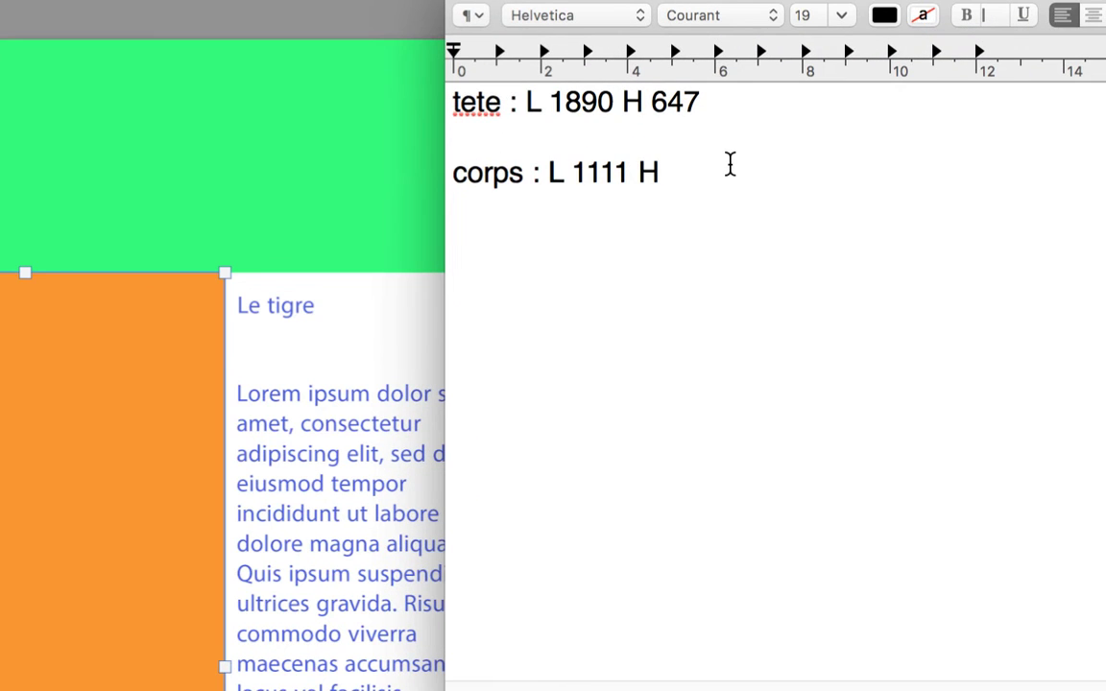
type("2189")
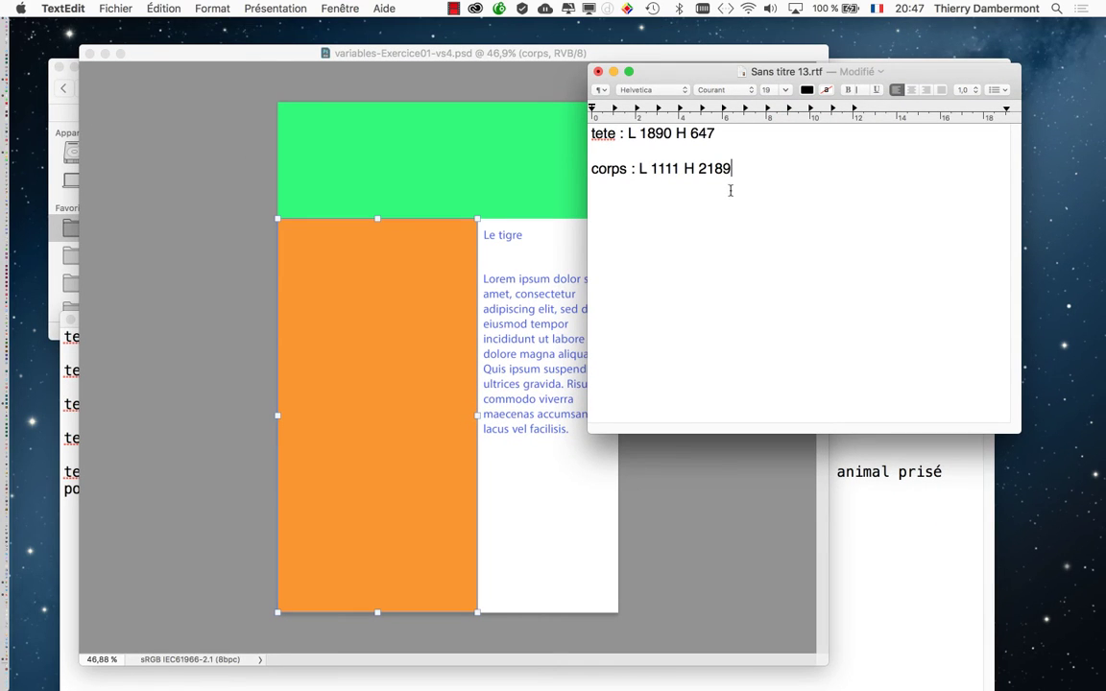
- Enlarge all the text in the note to font size 27
key("super+a")
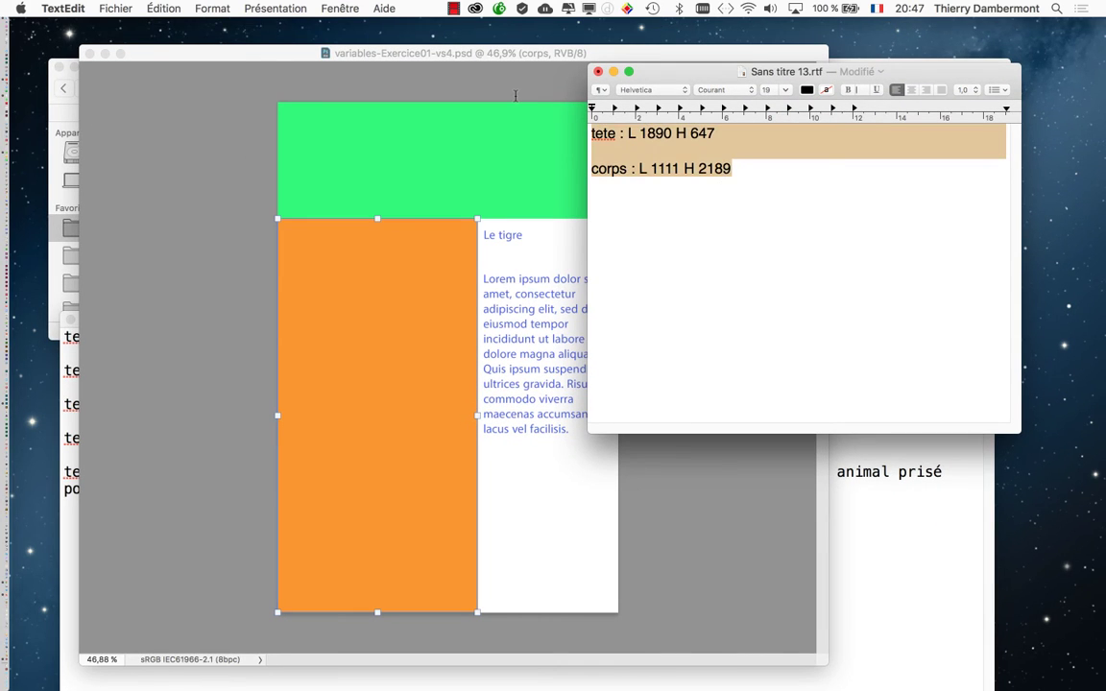
key("super+plus")
key("super+plus")
key("super+plus")
key("super+plus")
key("super+plus")
key("super+plus")
key("super+plus")
key("super+plus")
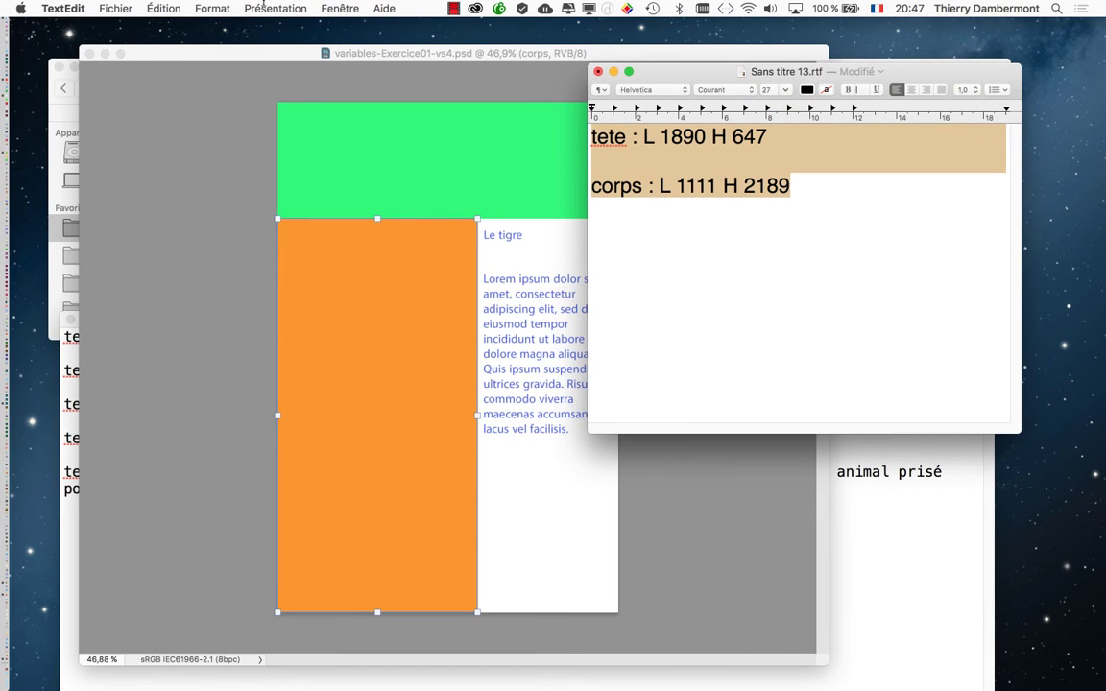
- Save the note as "dimensions des zones images.rtf" in the variables PS (janvier 2020) folder
left_click(116, 8)
left_click(153, 98)
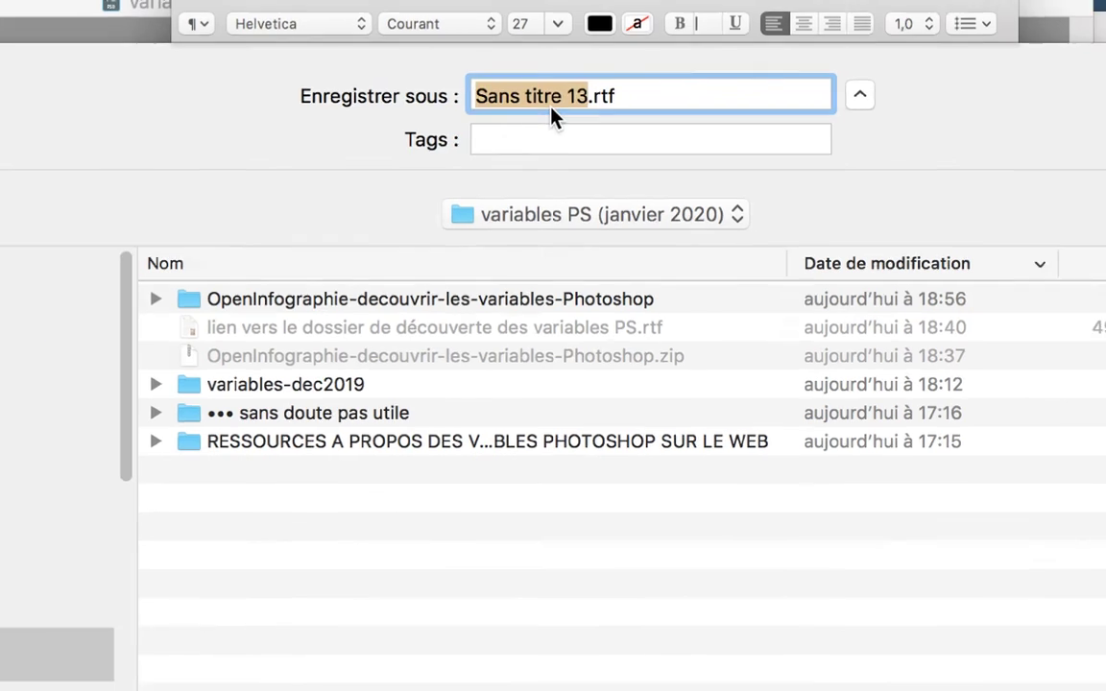
type("dimensions d")
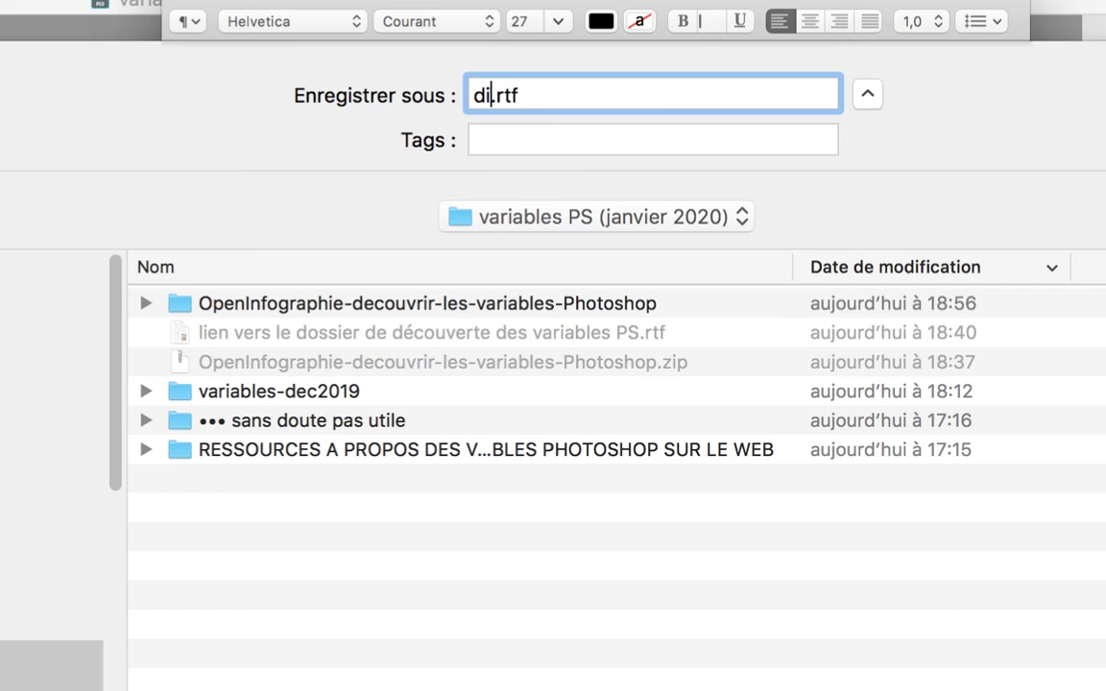
type("es zones images")
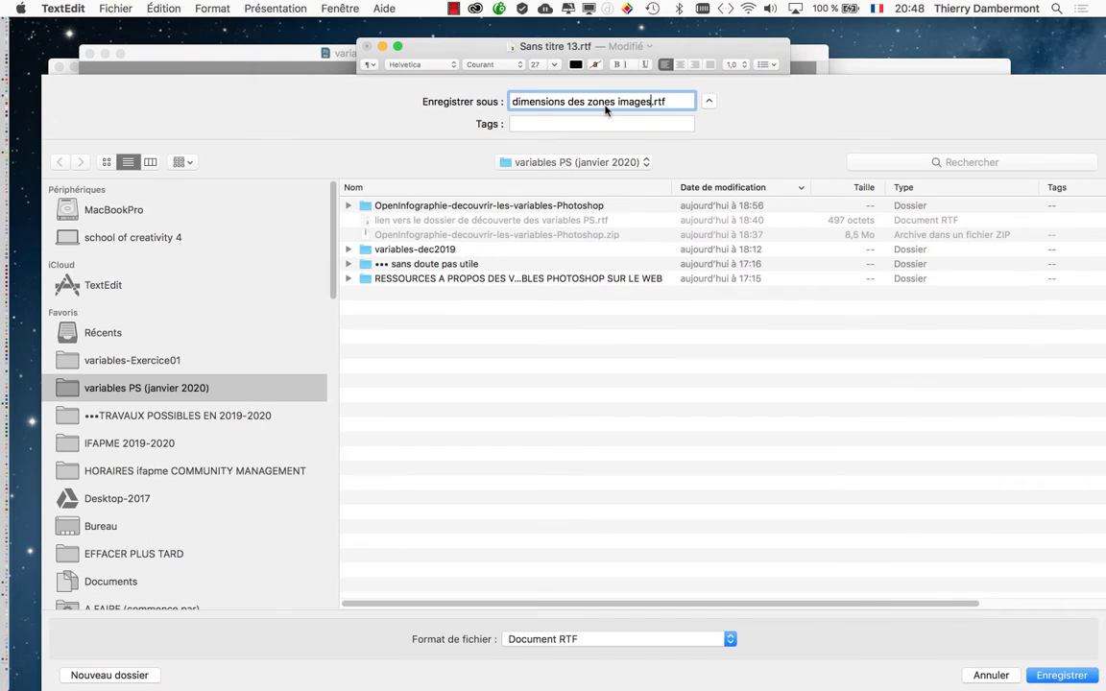
left_click(1046, 676)
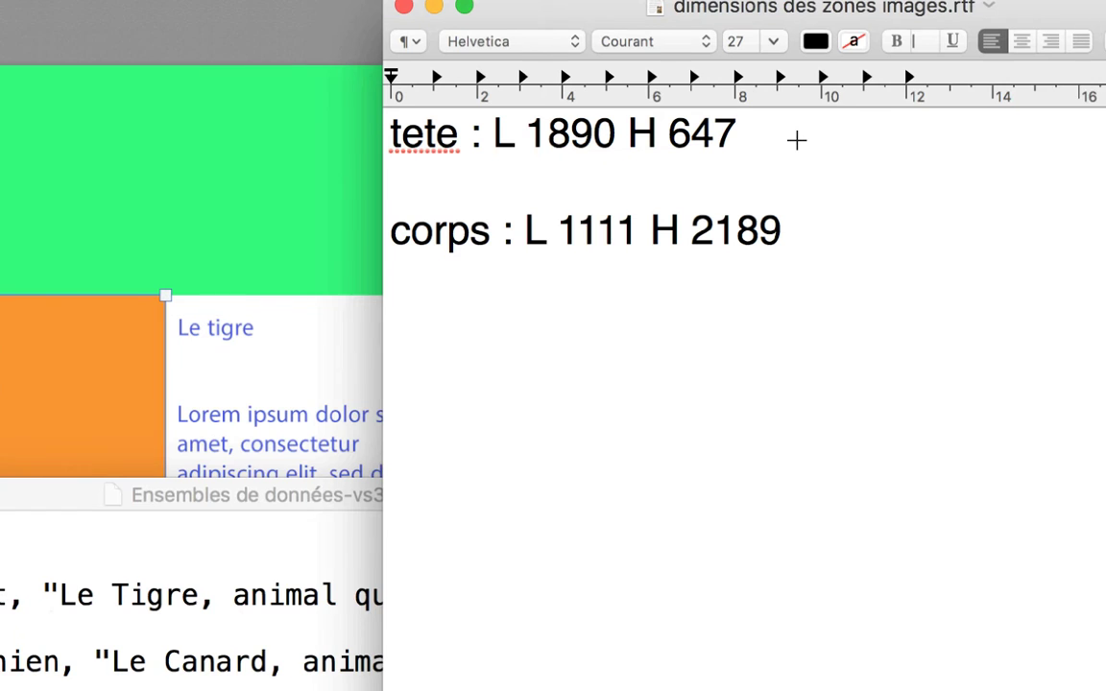
- Review the tete and corps dimensions in the saved note and switch back to the Photoshop document
left_click_drag(798, 140, 735, 105)
left_click_drag(867, 277, 411, 284)
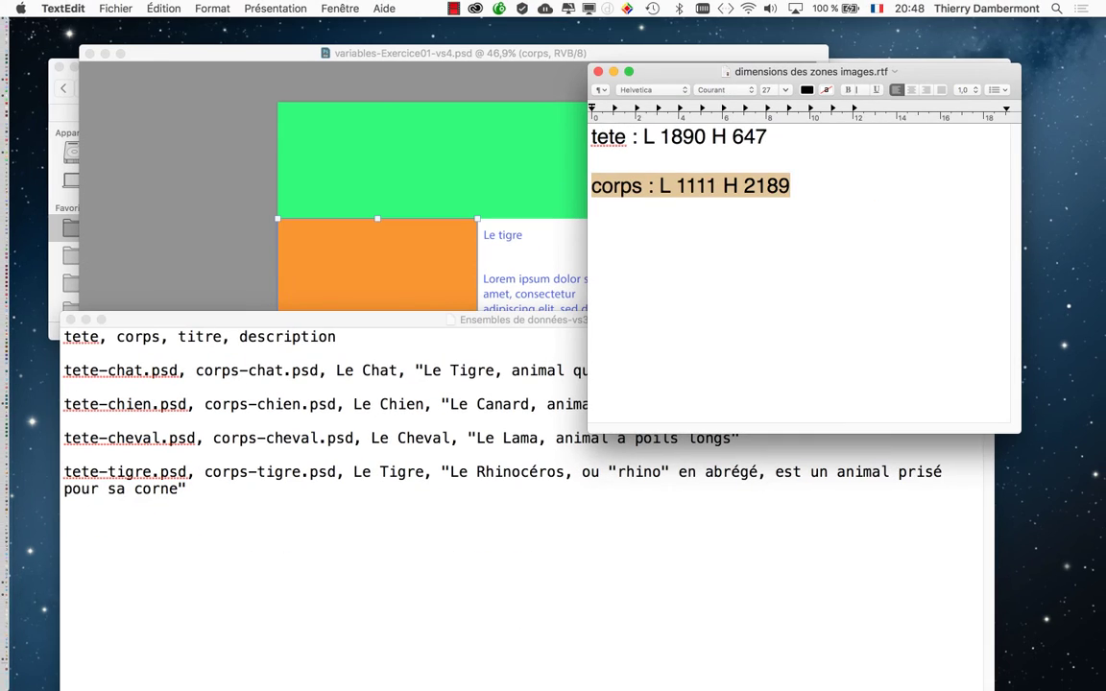
key("Right")
left_click(420, 51)
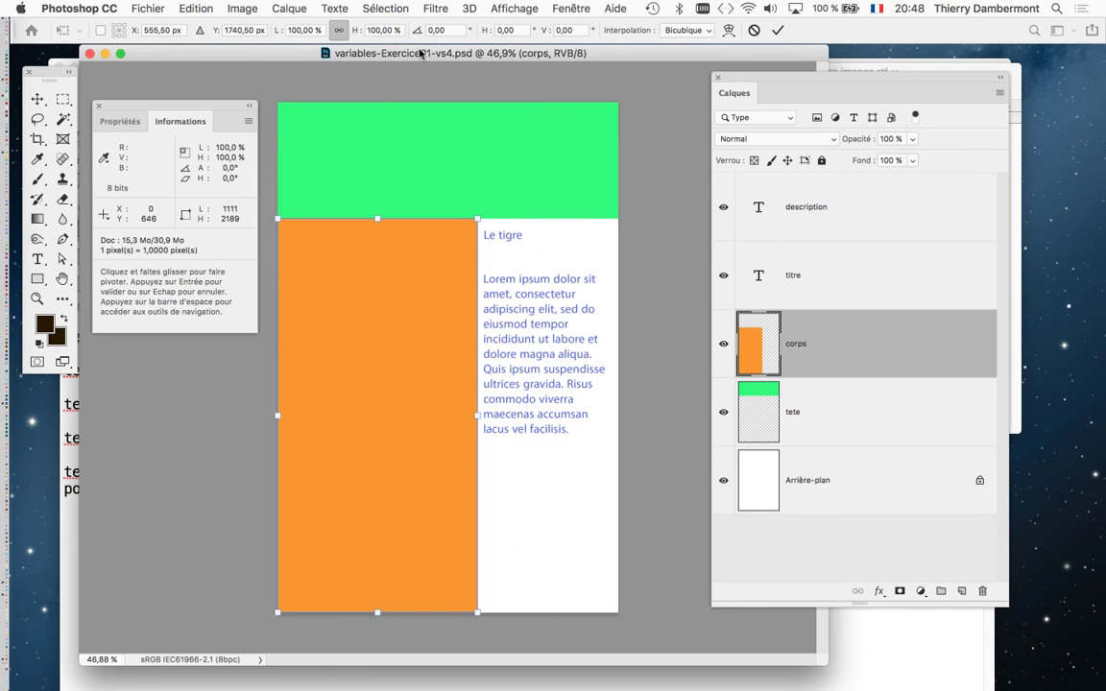